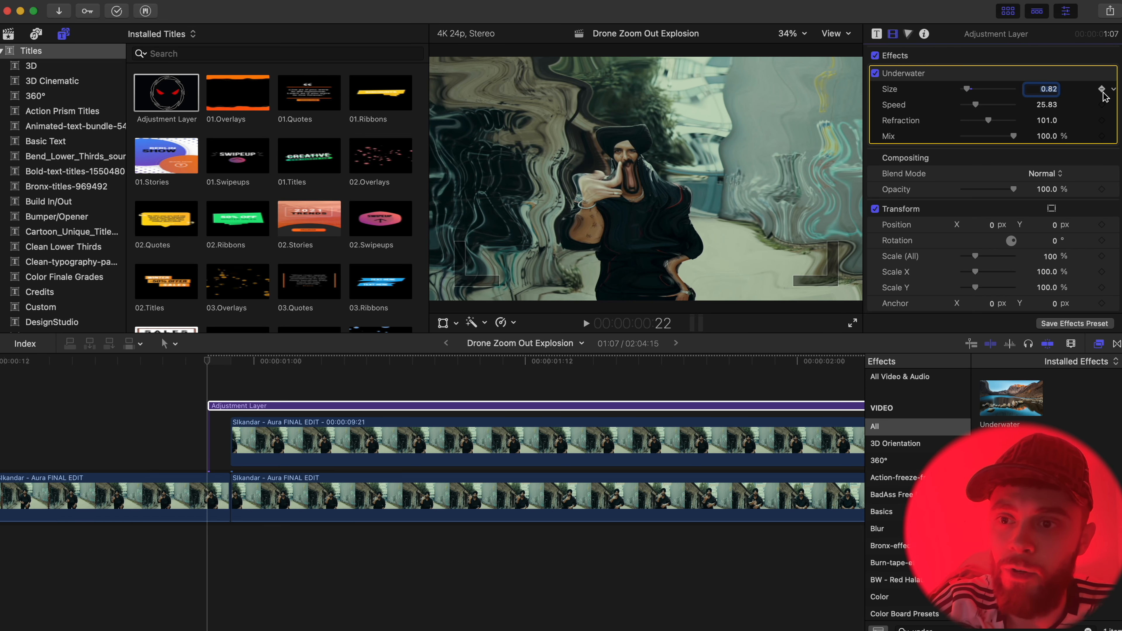
# - Set the Underwater effect's Size to 10 at about 1:22 on the adjustment layer as its ending keyframe
pyautogui.click(412, 406)
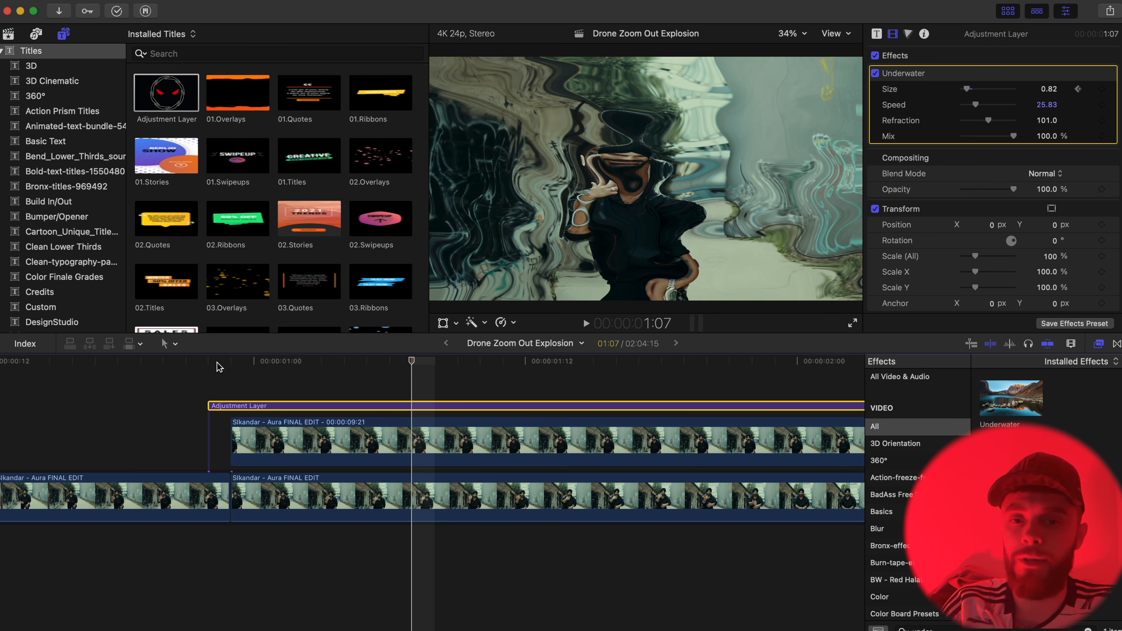
pyautogui.press('space')
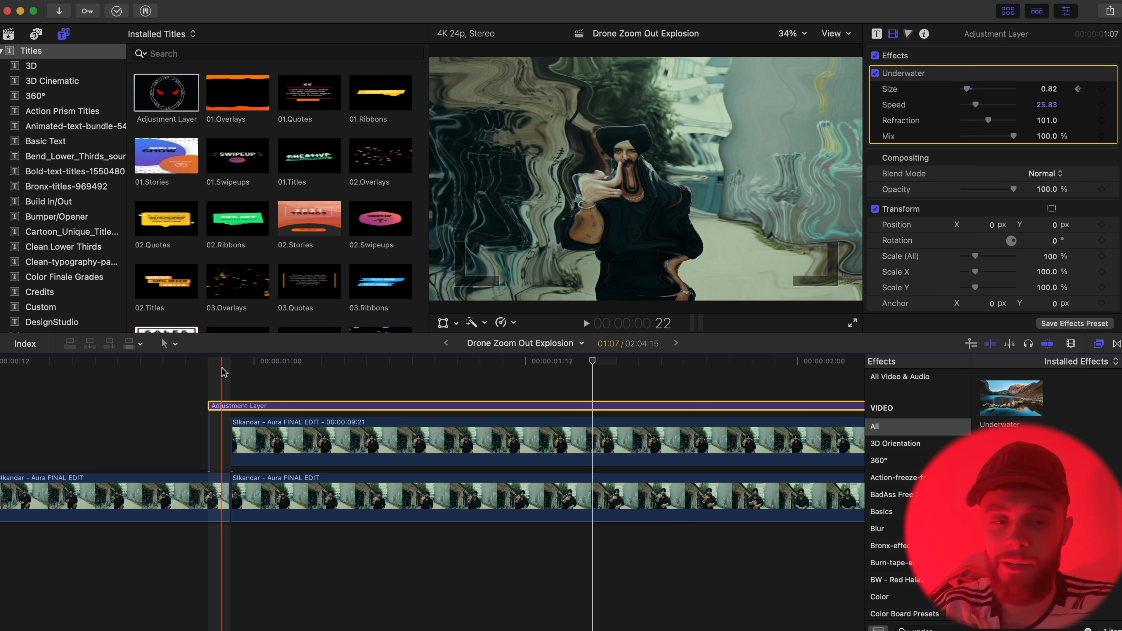
pyautogui.hotkey('alt', ';')
pyautogui.hscroll(1, 128, 372)
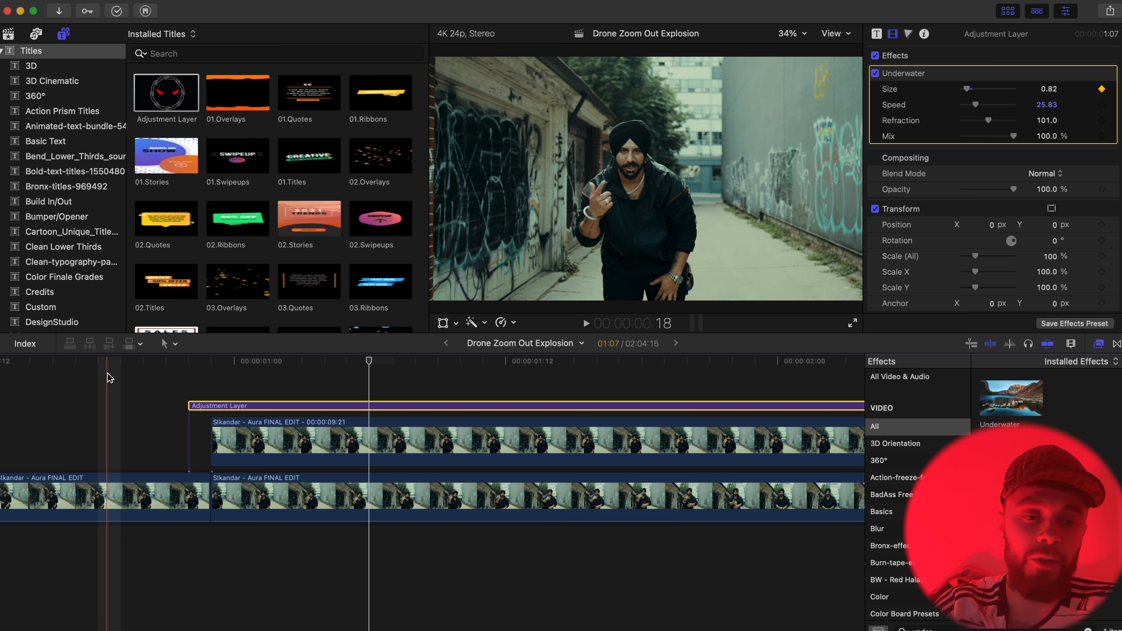
pyautogui.hscroll(3, 107, 373)
pyautogui.click(654, 360)
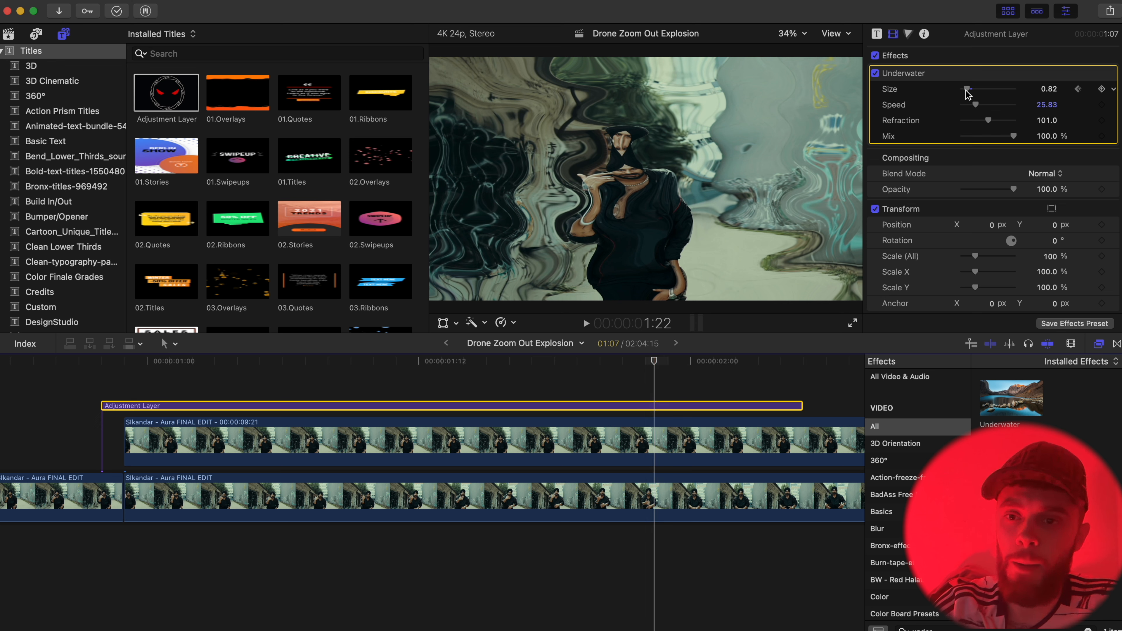
pyautogui.moveTo(968, 89); pyautogui.dragTo(1034, 94)
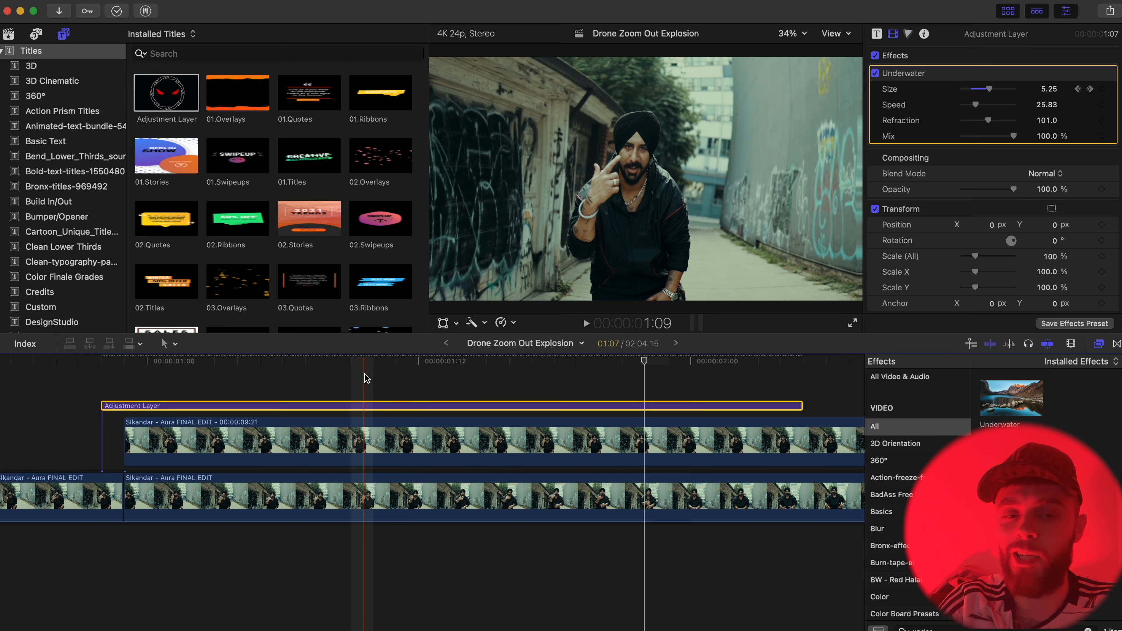
# - Keyframe the Underwater effect's Refraction to decrease from about 1:09 towards 2:00, and play back the animation
pyautogui.click(365, 374)
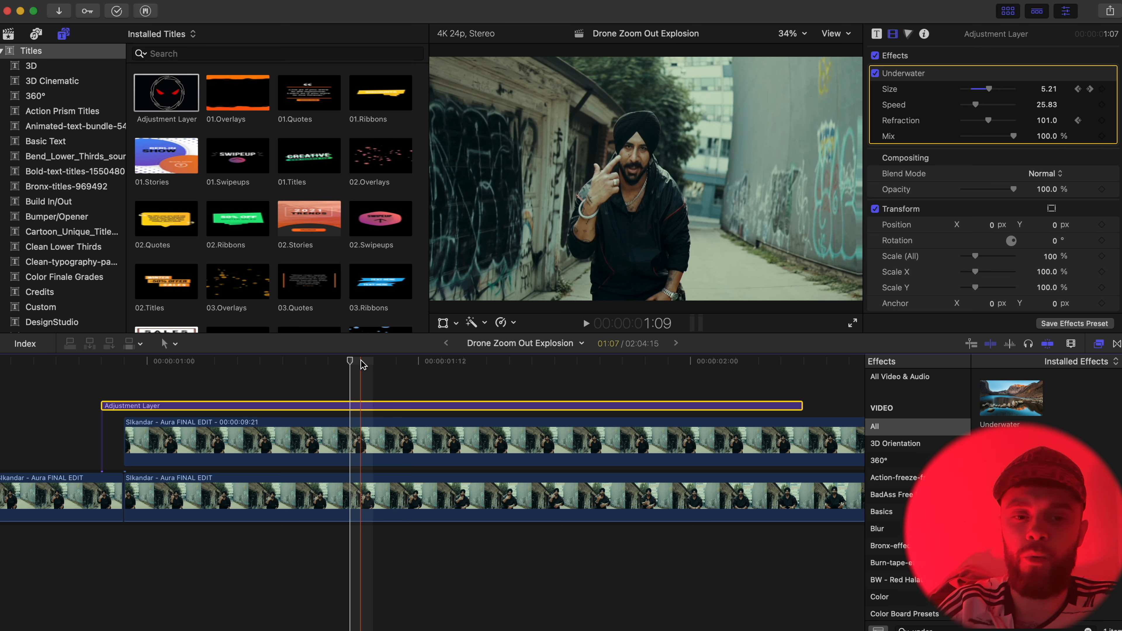
pyautogui.click(360, 361)
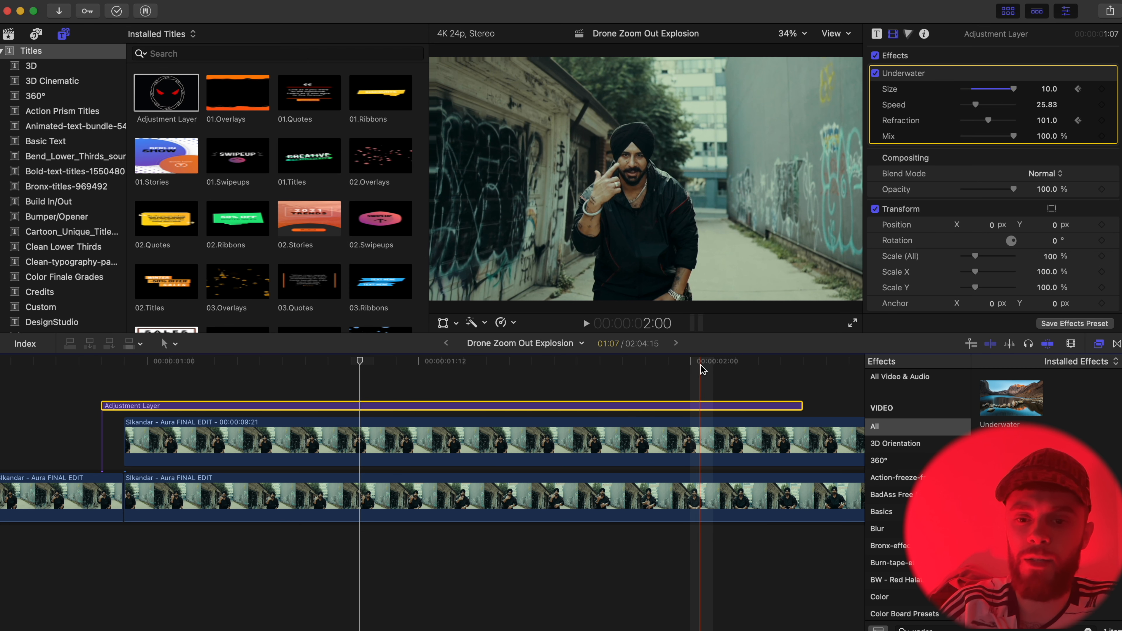
pyautogui.click(700, 373)
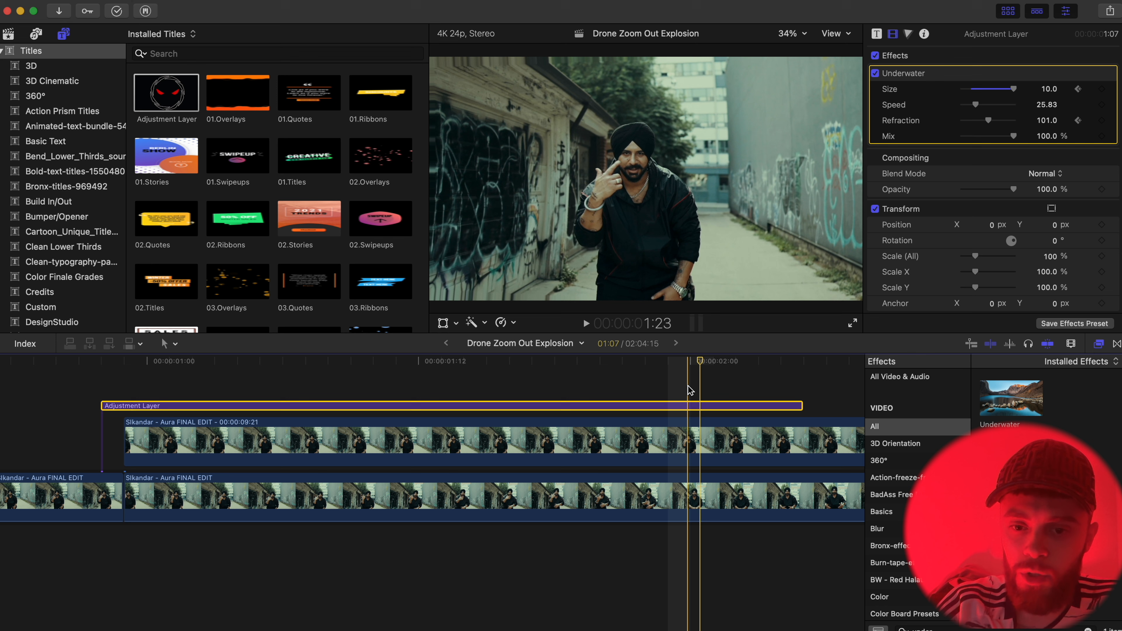
pyautogui.press('Home')
pyautogui.press('space')
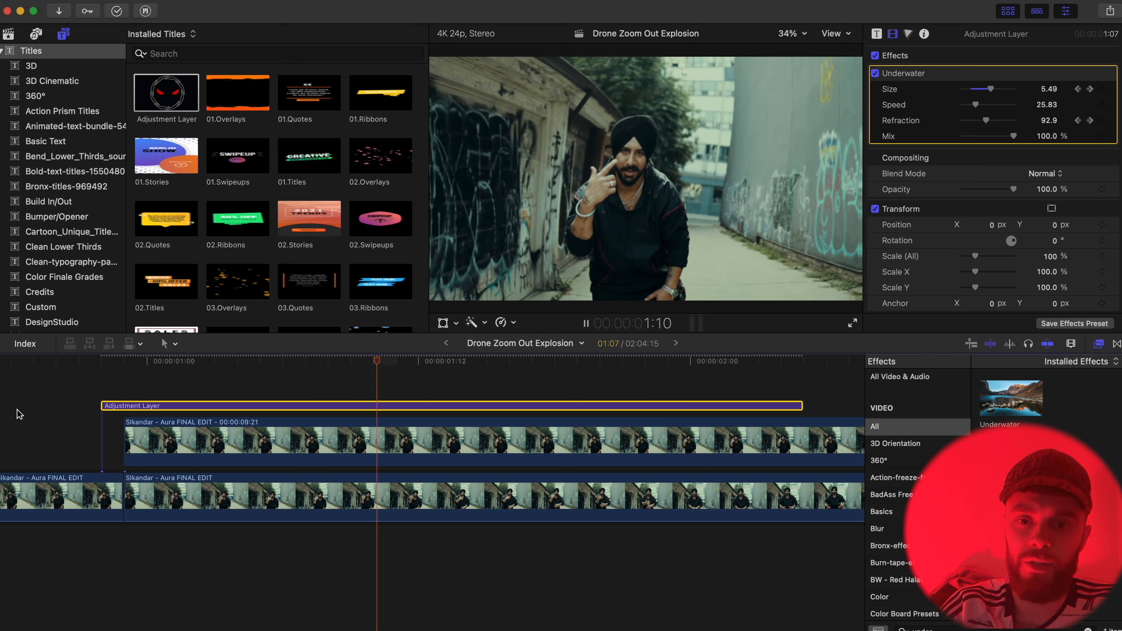
pyautogui.press('space')
# - Apply the Bounce effect from the RN Shake category to the adjustment layer and play it back
pyautogui.scroll(-15, 902, 524)
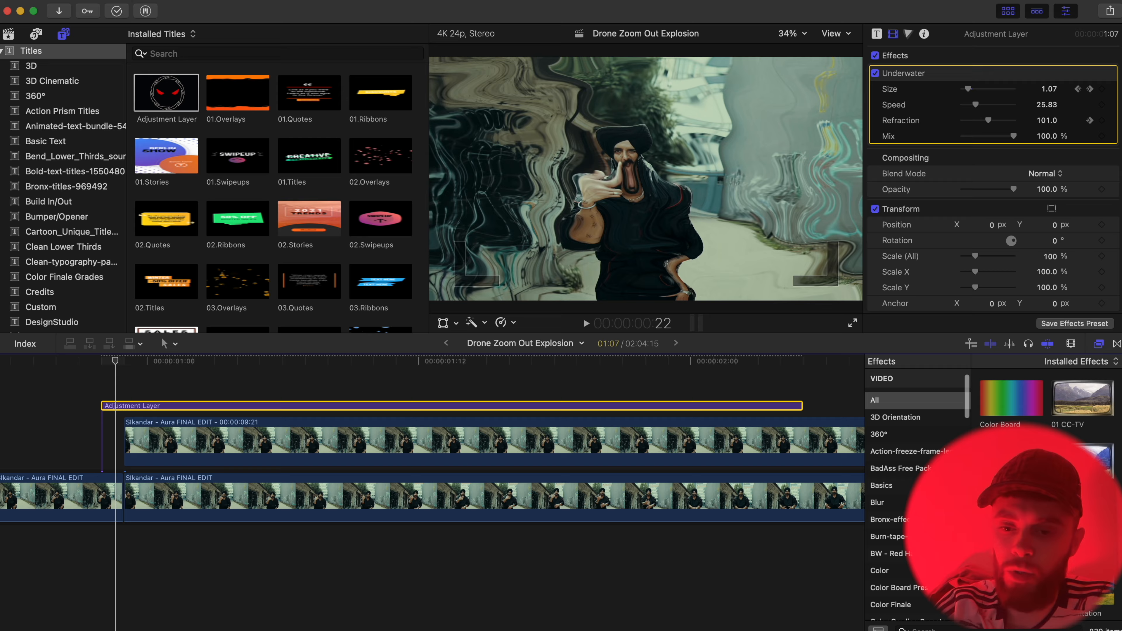
pyautogui.scroll(-3, 903, 524)
pyautogui.click(886, 533)
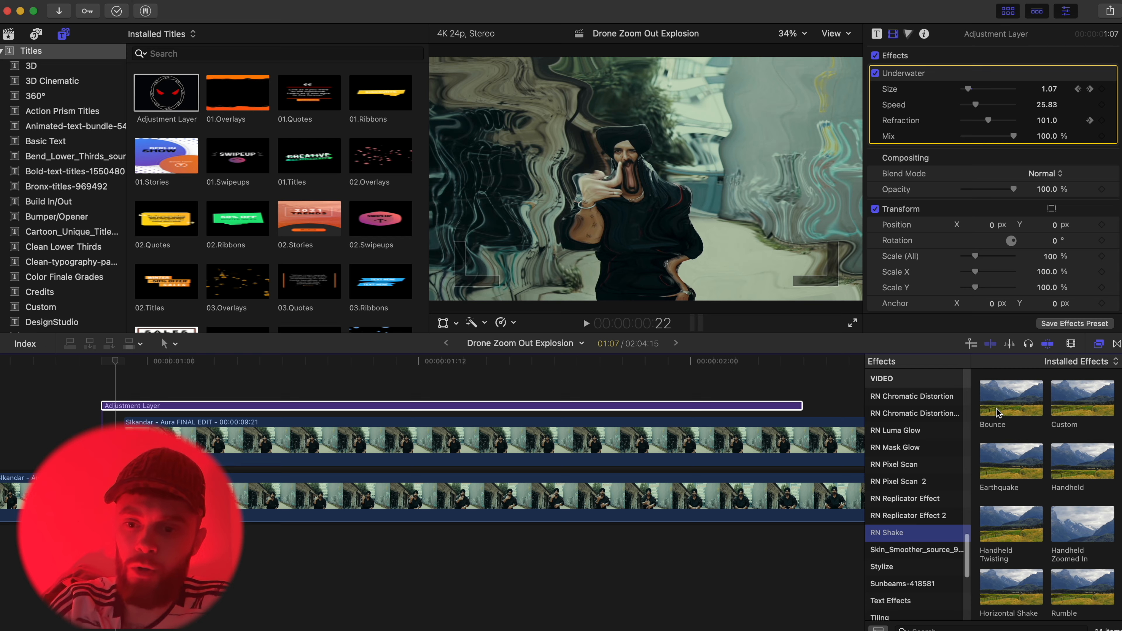
pyautogui.doubleClick(1005, 400)
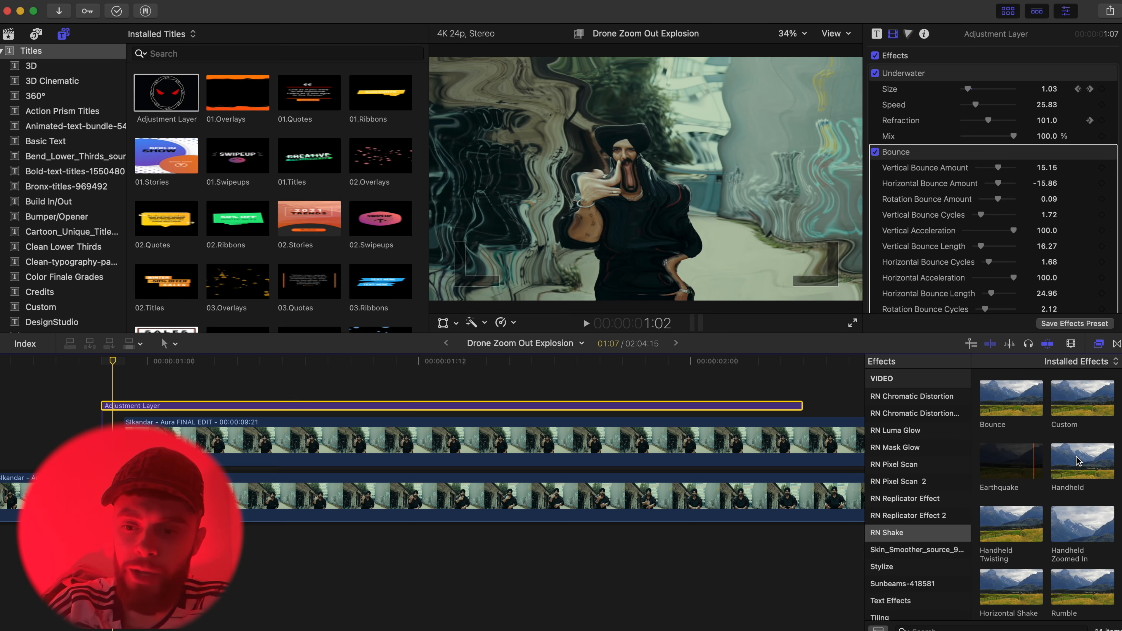
pyautogui.scroll(-5, 935, 206)
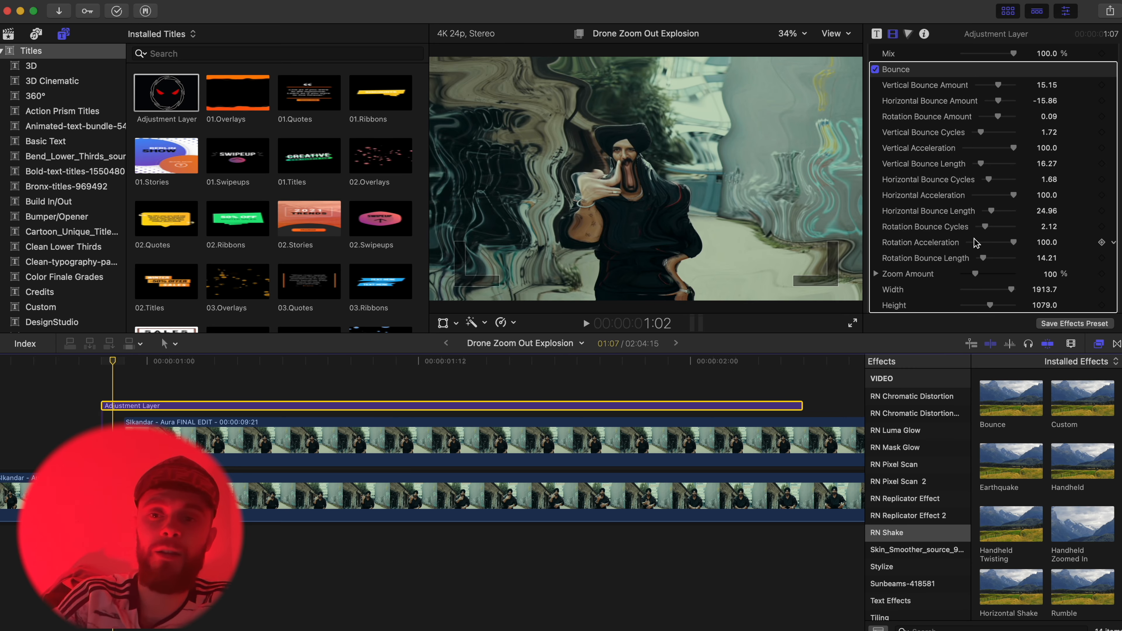
pyautogui.press('space')
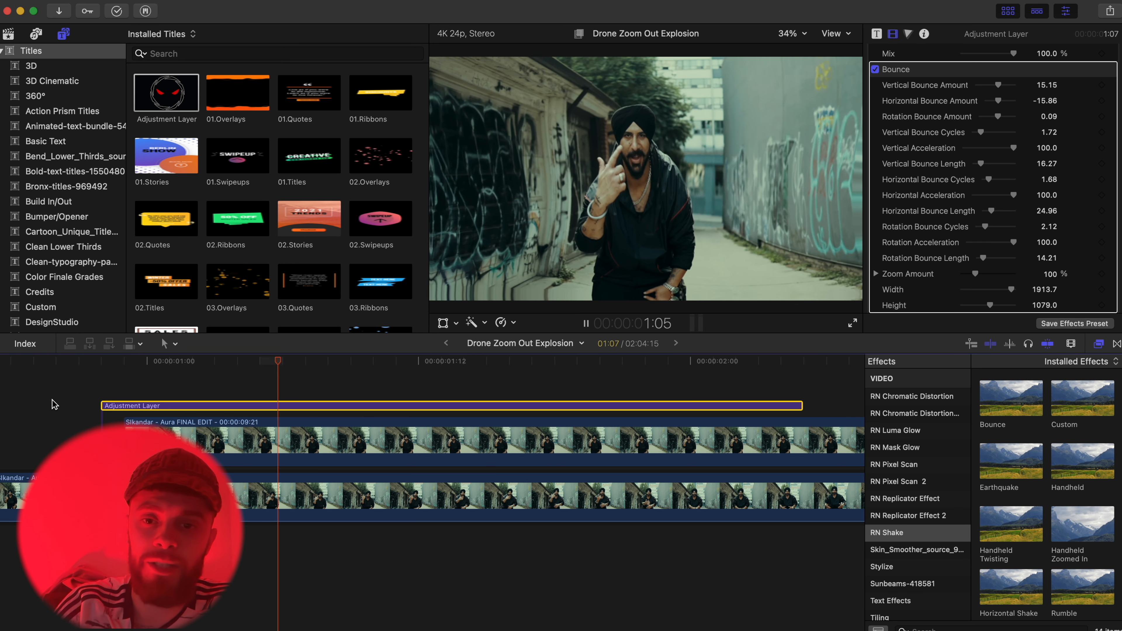
pyautogui.press('space')
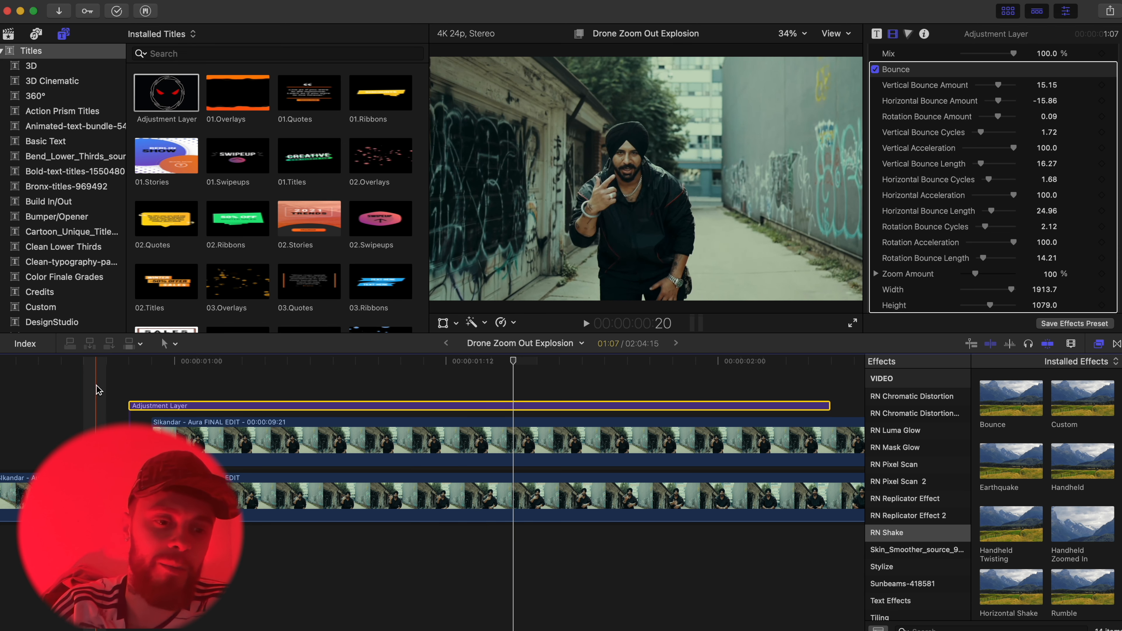
# - Add the DIRECTOR DIEGO GLOW effect to the adjustment layer
pyautogui.click(142, 361)
pyautogui.scroll(10, 935, 468)
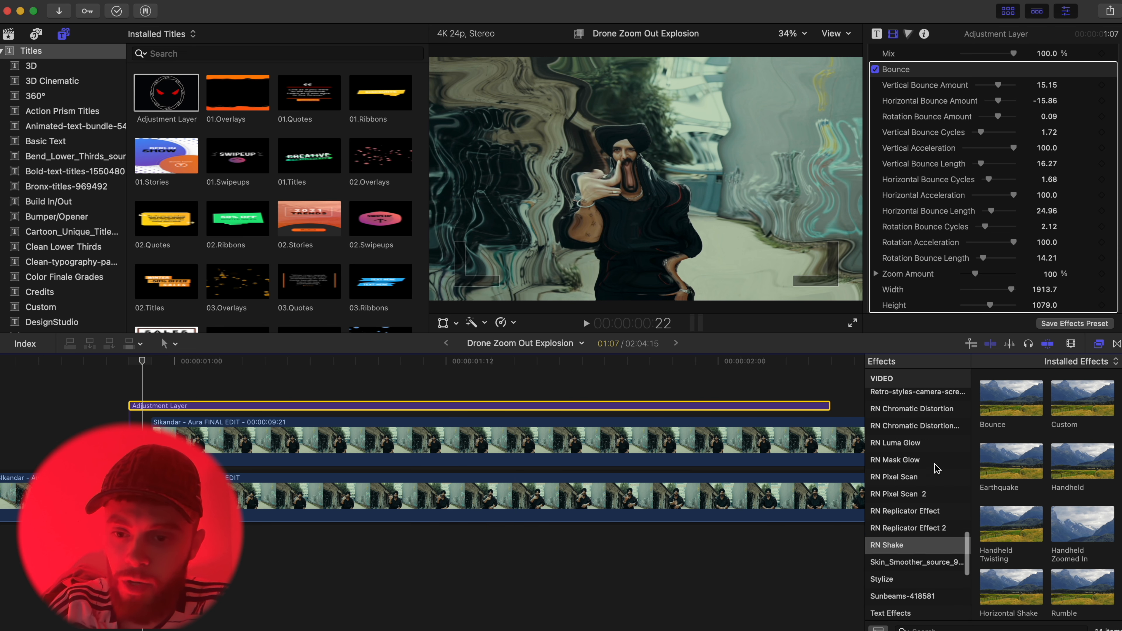
pyautogui.scroll(-3, 936, 467)
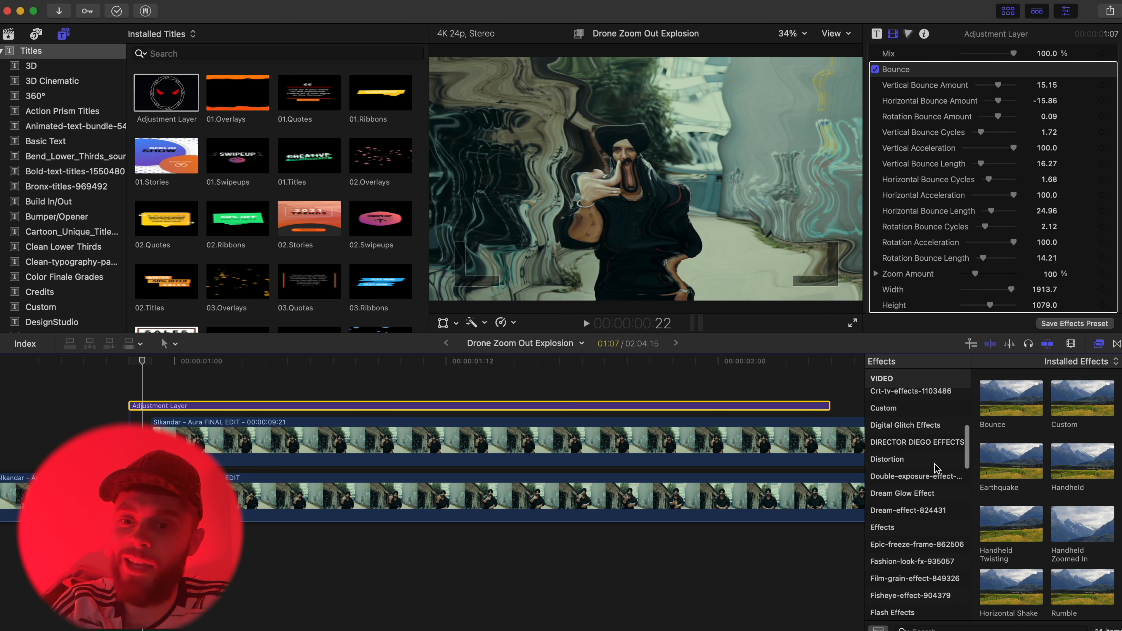
pyautogui.click(919, 432)
pyautogui.moveTo(1013, 405); pyautogui.dragTo(144, 406)
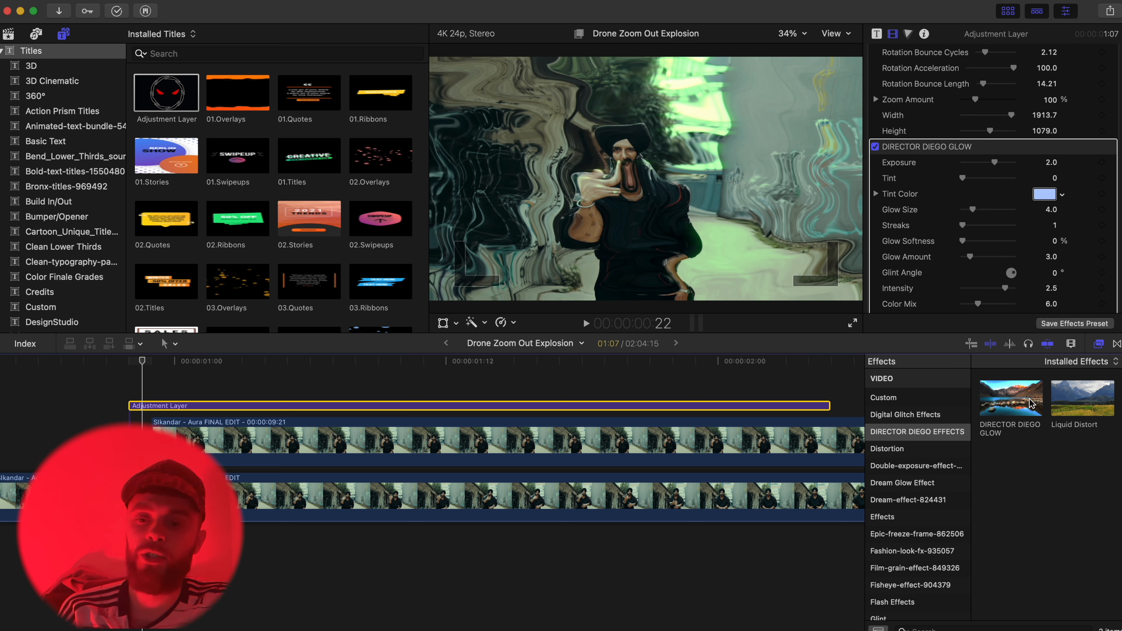
# - With the playhead at about 1:00, set the glow's Glow Softness to 100%, Glow Size to 20 and Exposure to 5
pyautogui.scroll(-5, 937, 221)
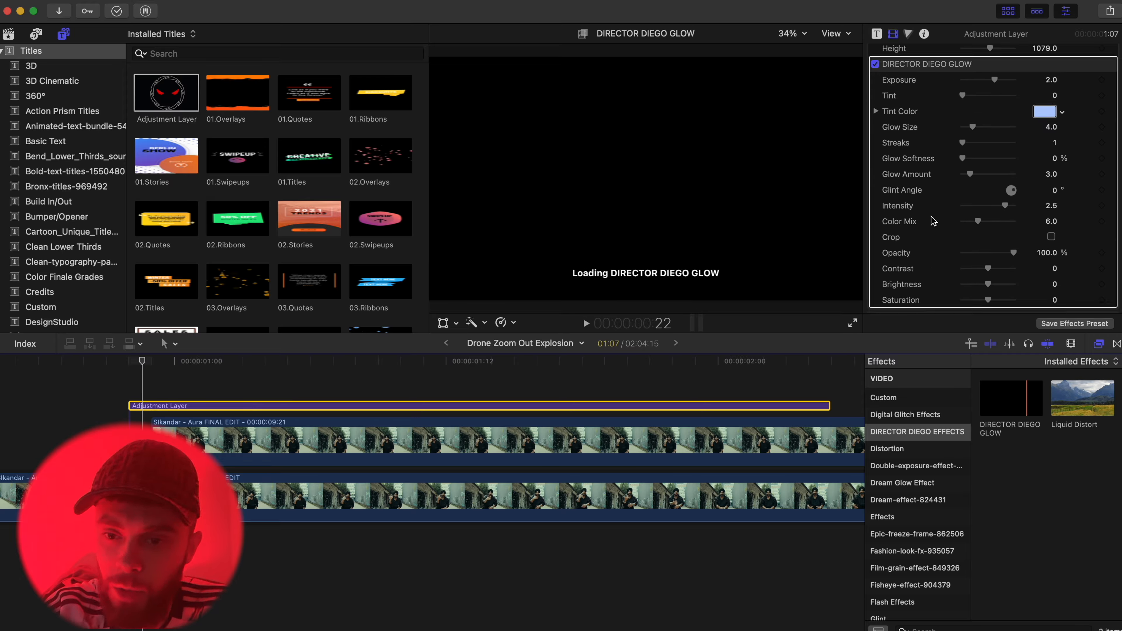
pyautogui.moveTo(154, 365); pyautogui.dragTo(179, 362)
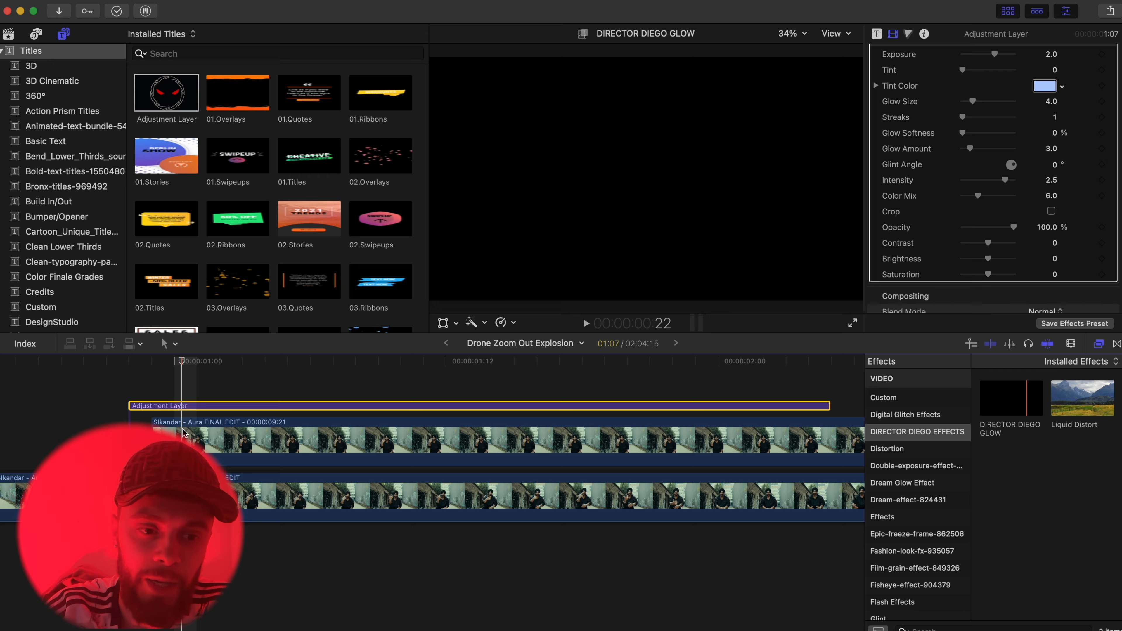
pyautogui.scroll(-5, 960, 170)
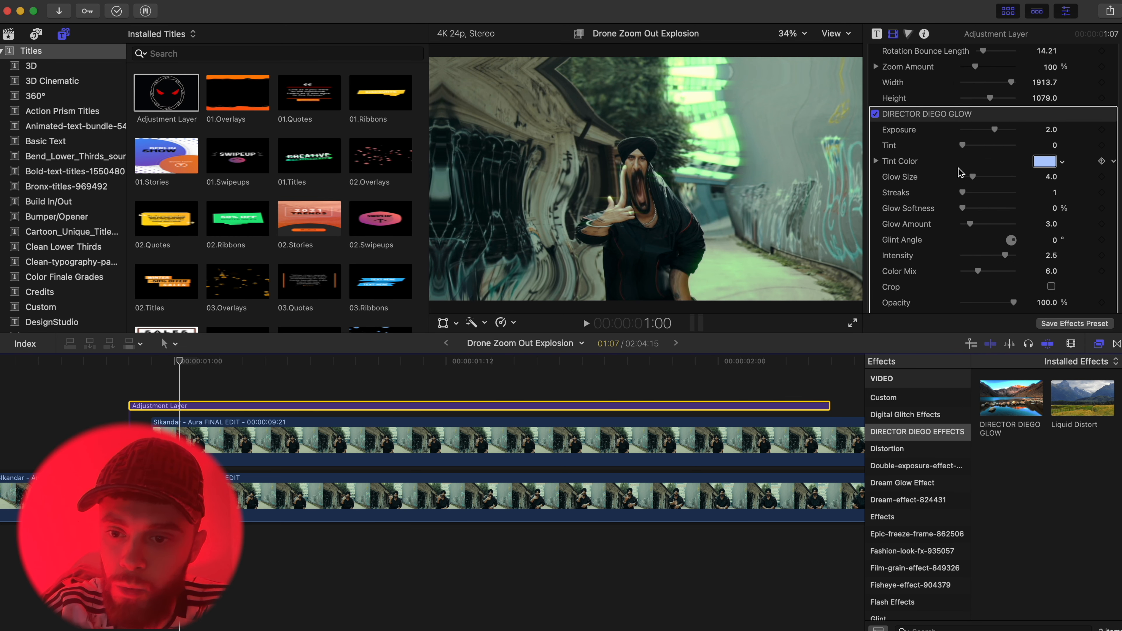
pyautogui.moveTo(963, 131); pyautogui.dragTo(1104, 132)
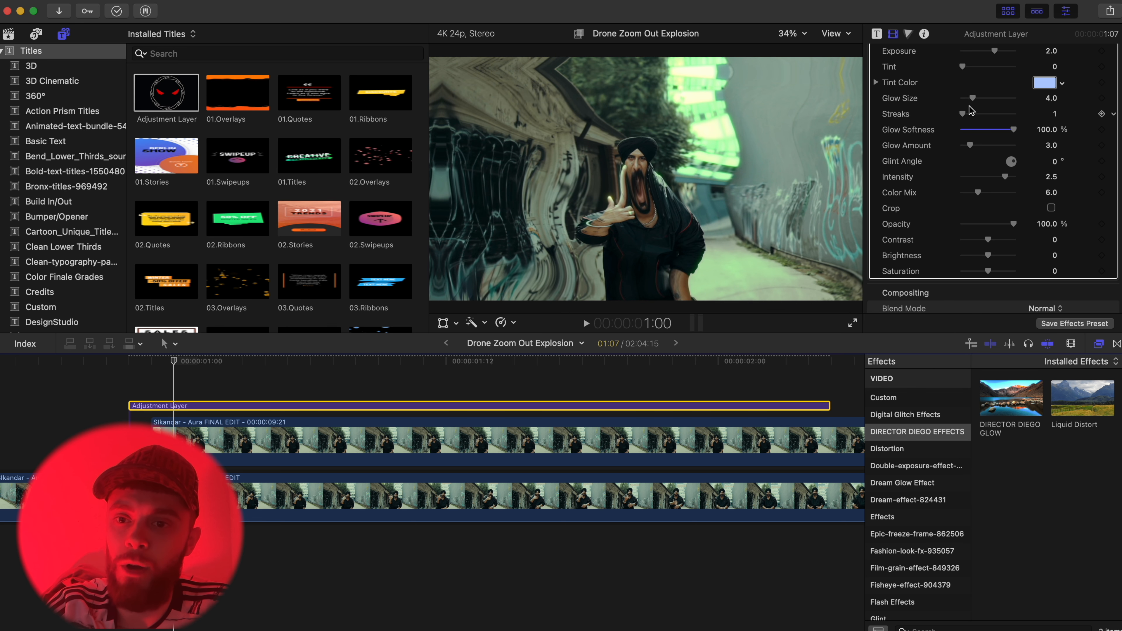
pyautogui.moveTo(976, 103); pyautogui.dragTo(1006, 122)
pyautogui.scroll(3, 1001, 128)
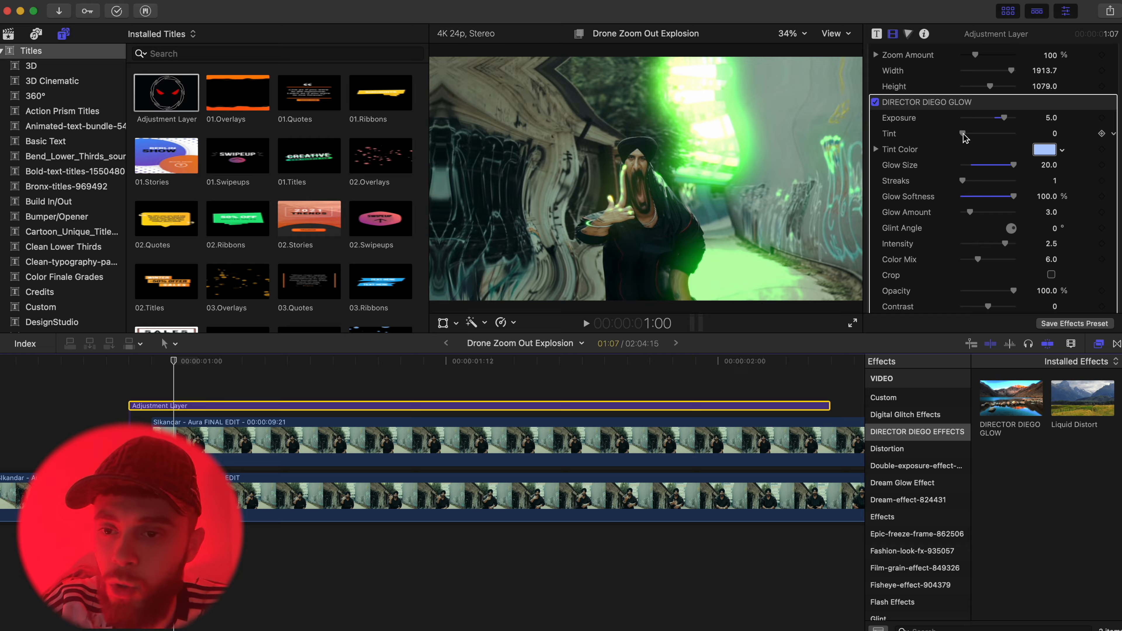
# - Set the glow's Tint to 1.0 and its Tint Color to yellow-green, about R 204, G 249, B 98
pyautogui.moveTo(965, 134); pyautogui.dragTo(1016, 134)
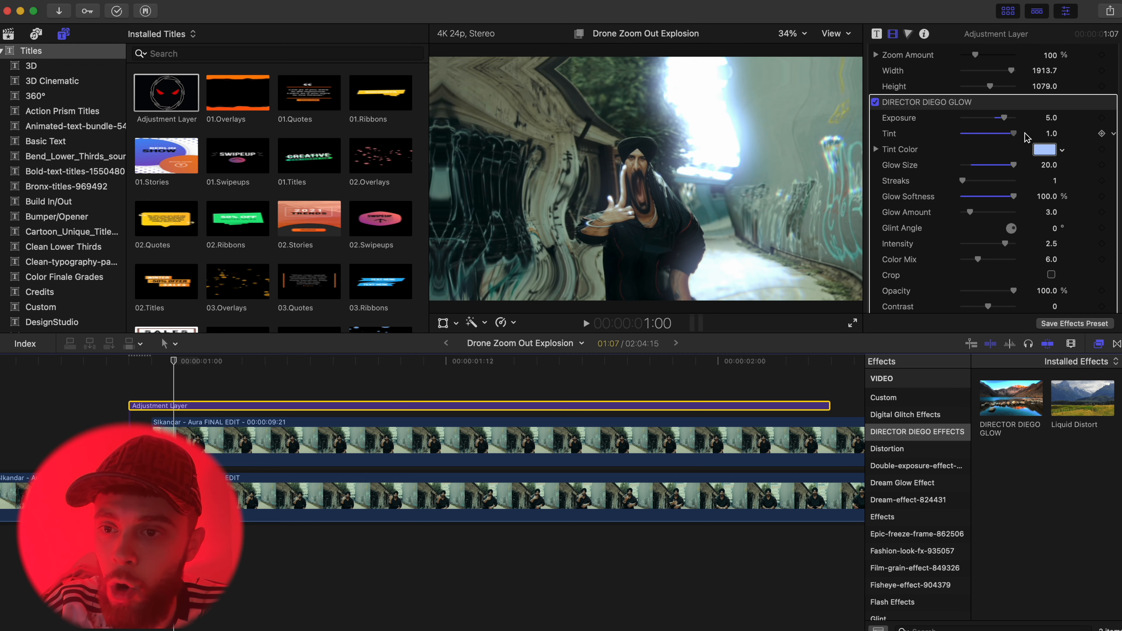
pyautogui.click(1063, 152)
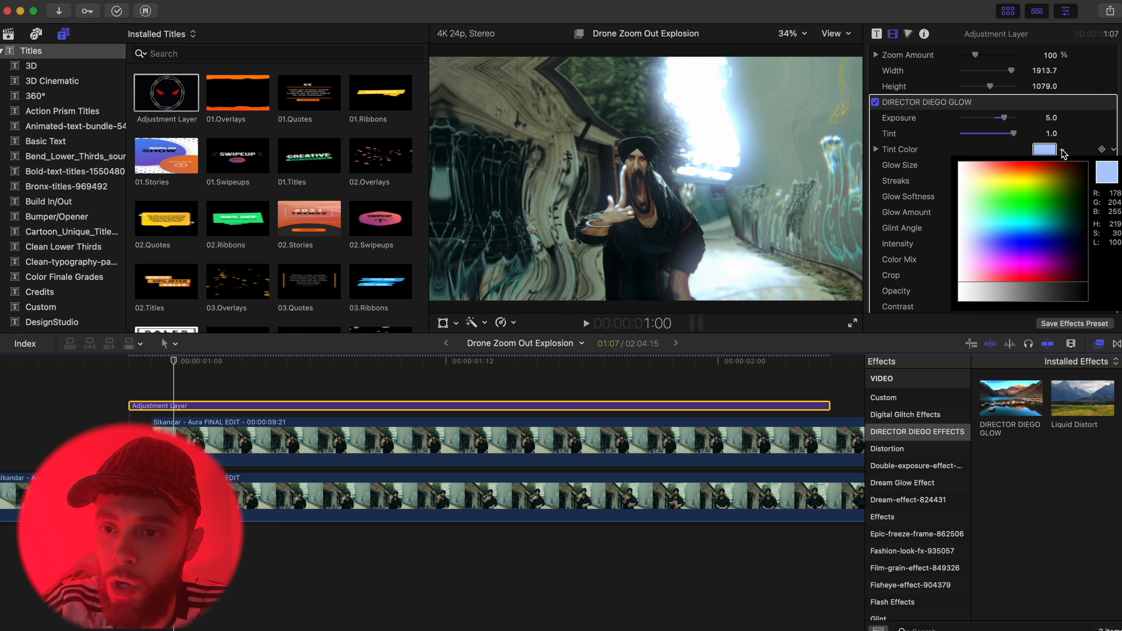
pyautogui.moveTo(1036, 162); pyautogui.dragTo(1020, 186)
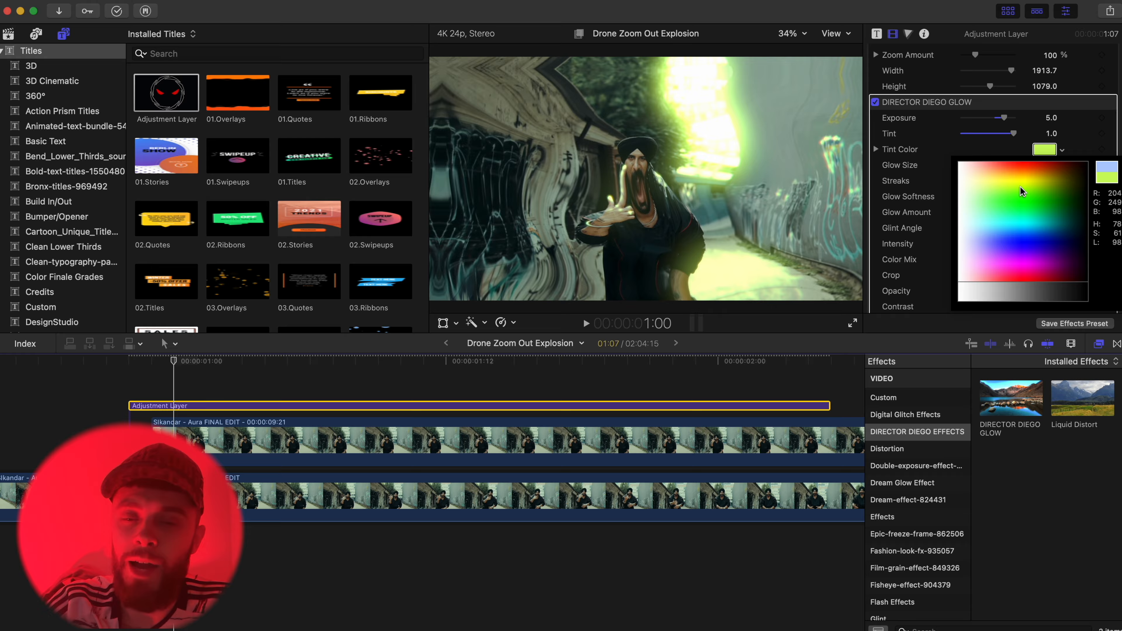
pyautogui.press('Escape')
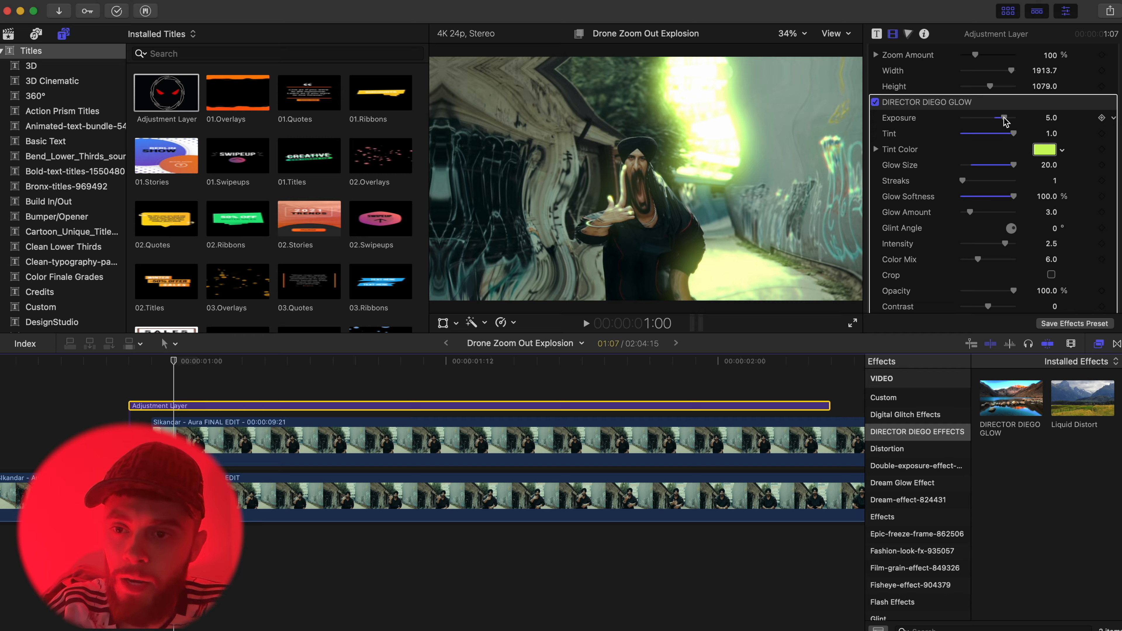
# - Strengthen the glow by setting Exposure to 8, Glow Amount to 0 and Intensity to 2.84
pyautogui.moveTo(1005, 122); pyautogui.dragTo(1015, 122)
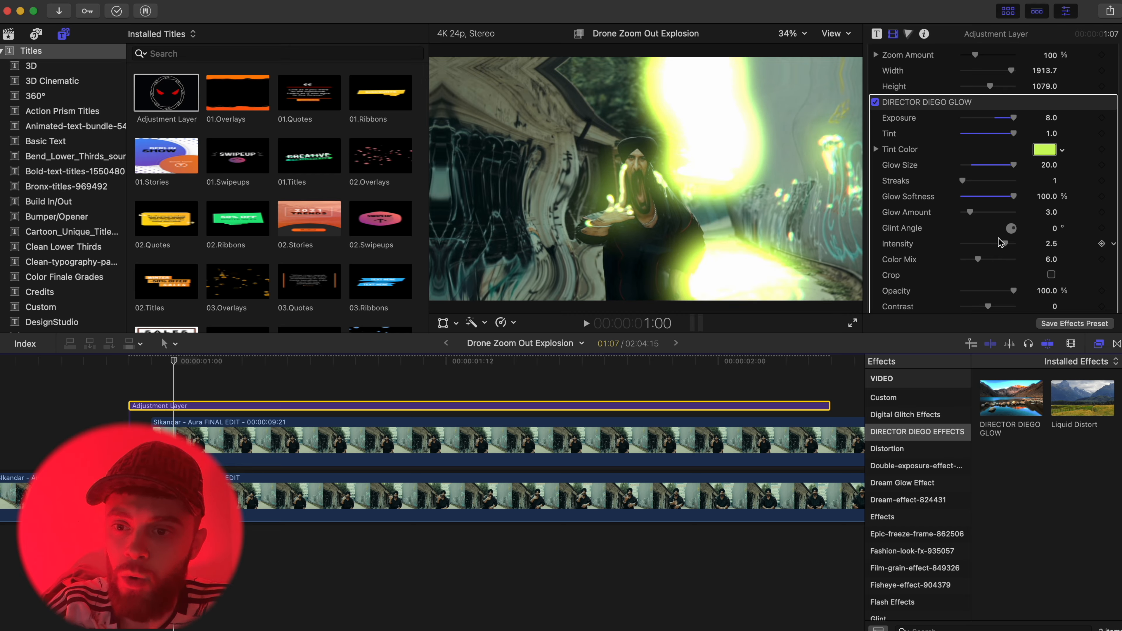
pyautogui.moveTo(1005, 243); pyautogui.dragTo(1010, 244)
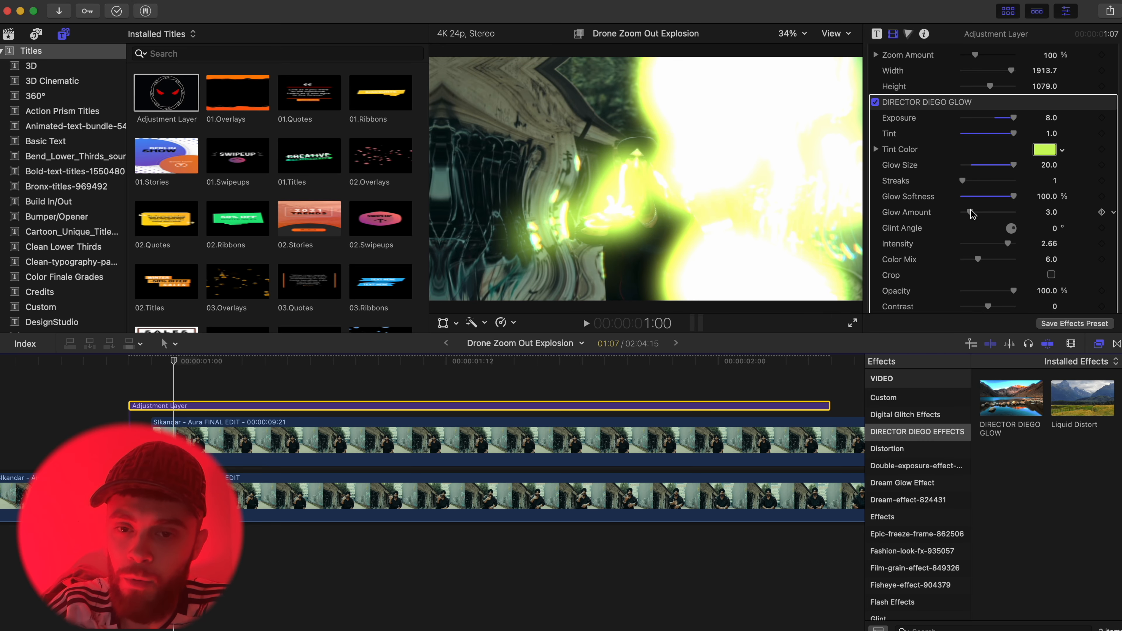
pyautogui.moveTo(970, 212); pyautogui.dragTo(957, 216)
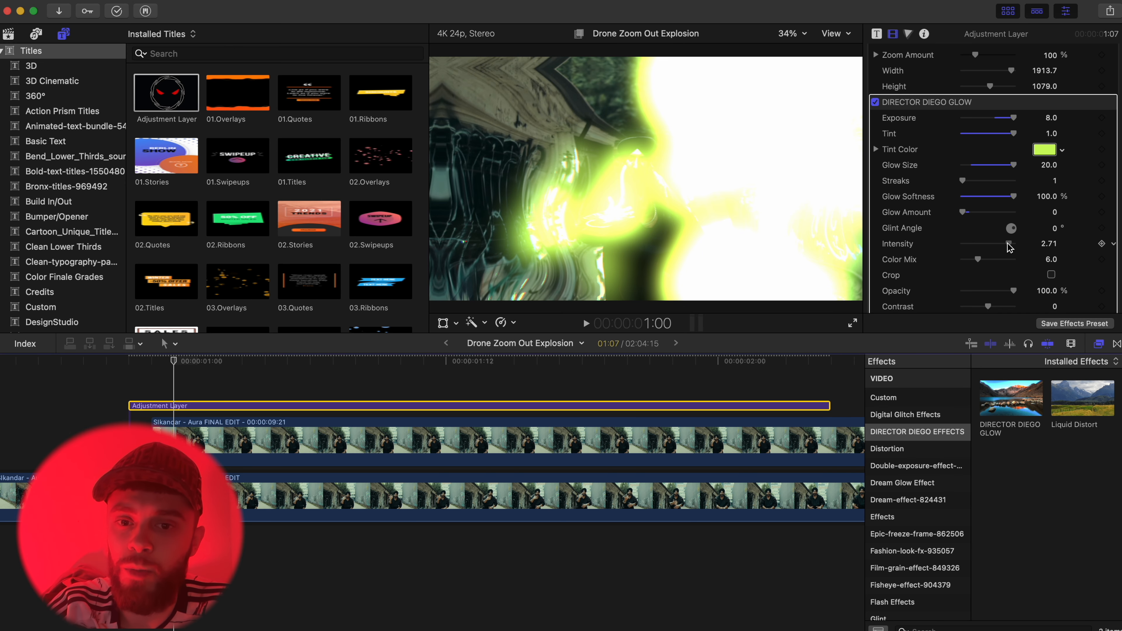
pyautogui.moveTo(1006, 244); pyautogui.dragTo(1012, 248)
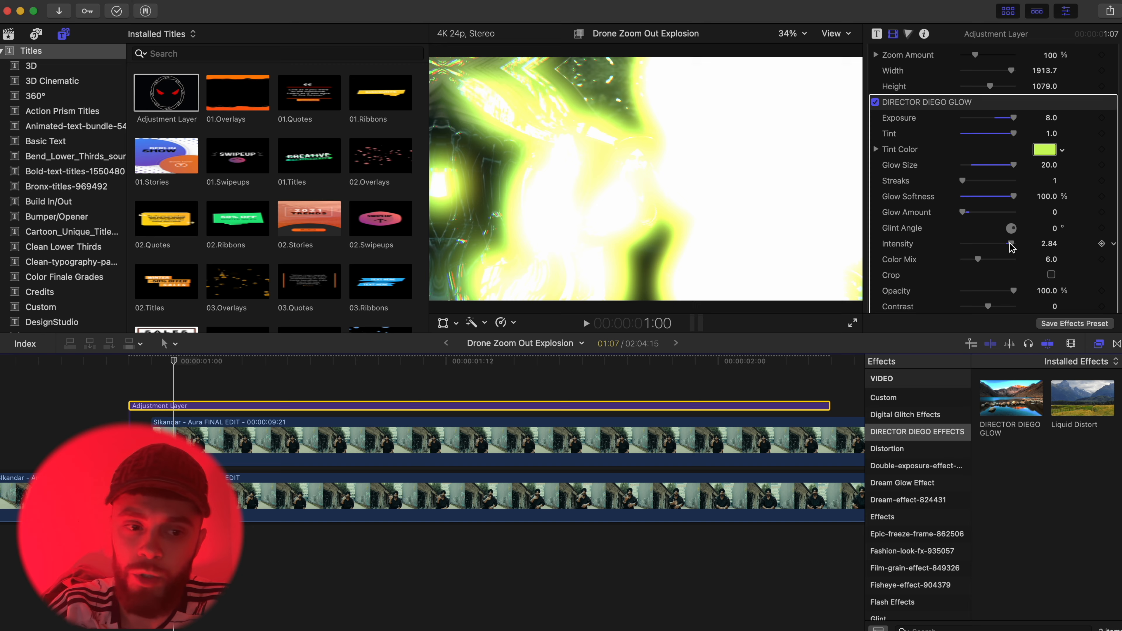
# - Add Exposure and Intensity keyframes to the glow at the adjustment layer's start, and move the playhead to about 1:21
pyautogui.click(141, 361)
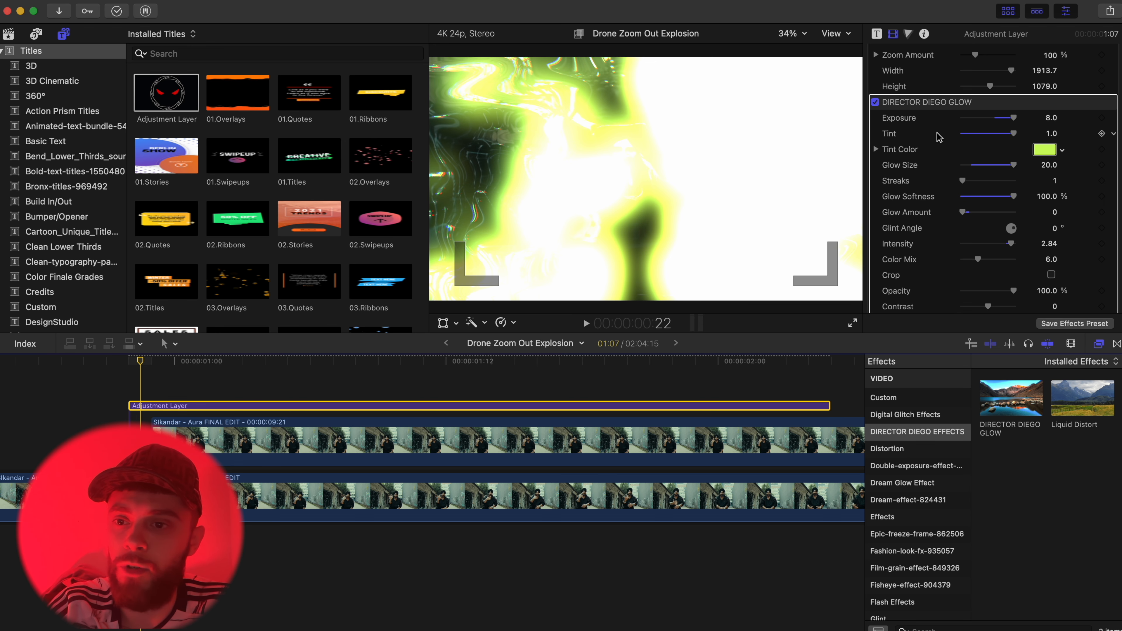
pyautogui.click(1102, 117)
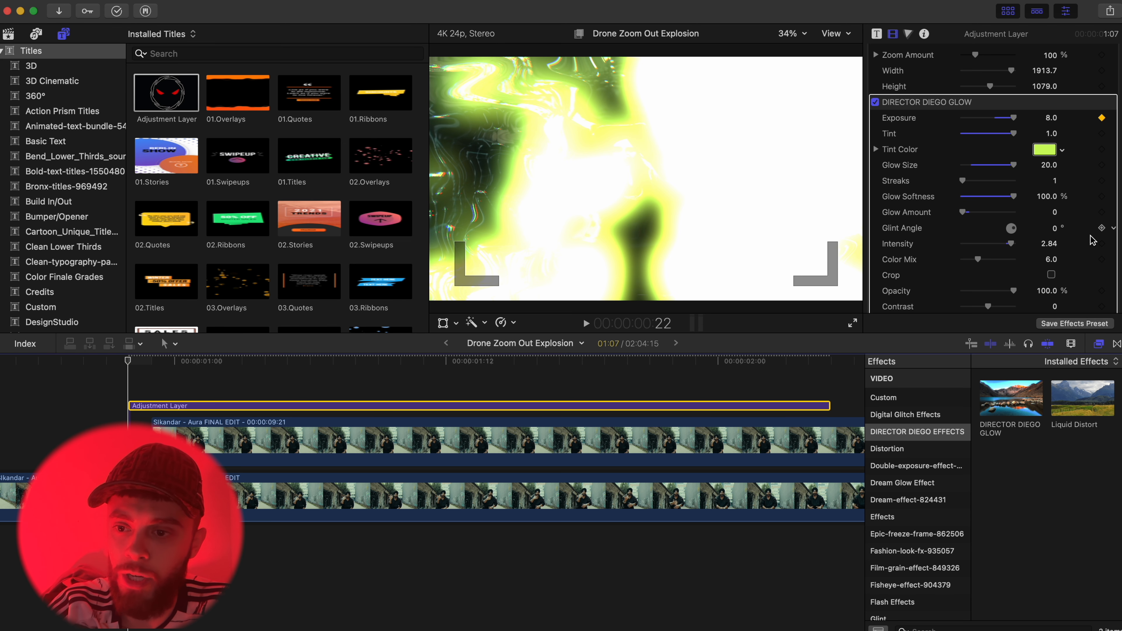
pyautogui.click(1102, 243)
pyautogui.press('space')
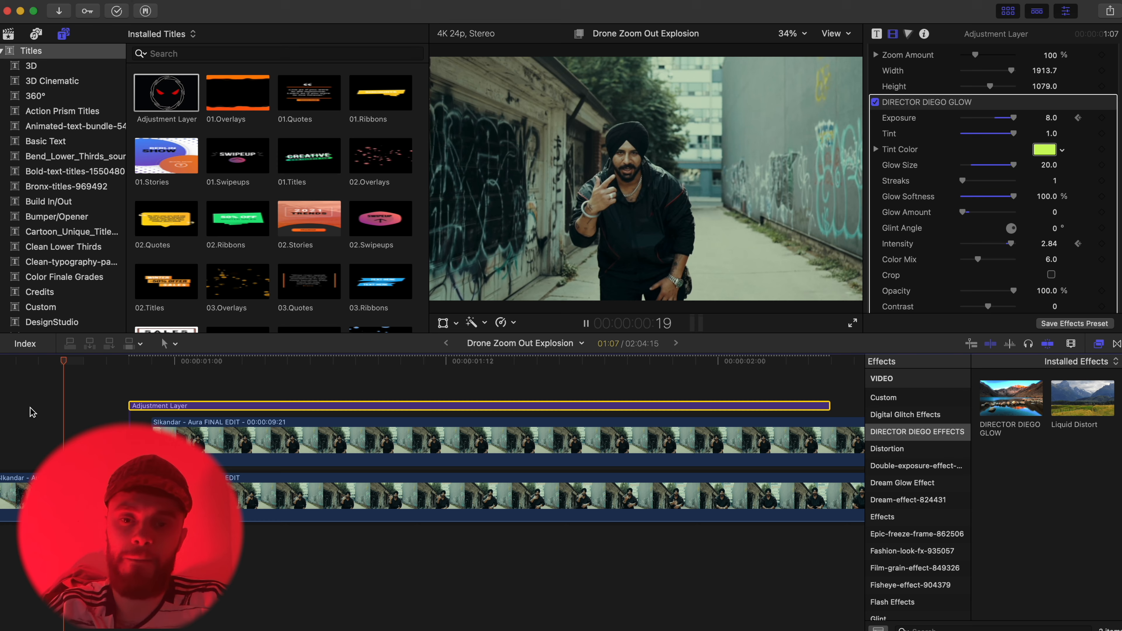
pyautogui.press('space')
pyautogui.click(644, 361)
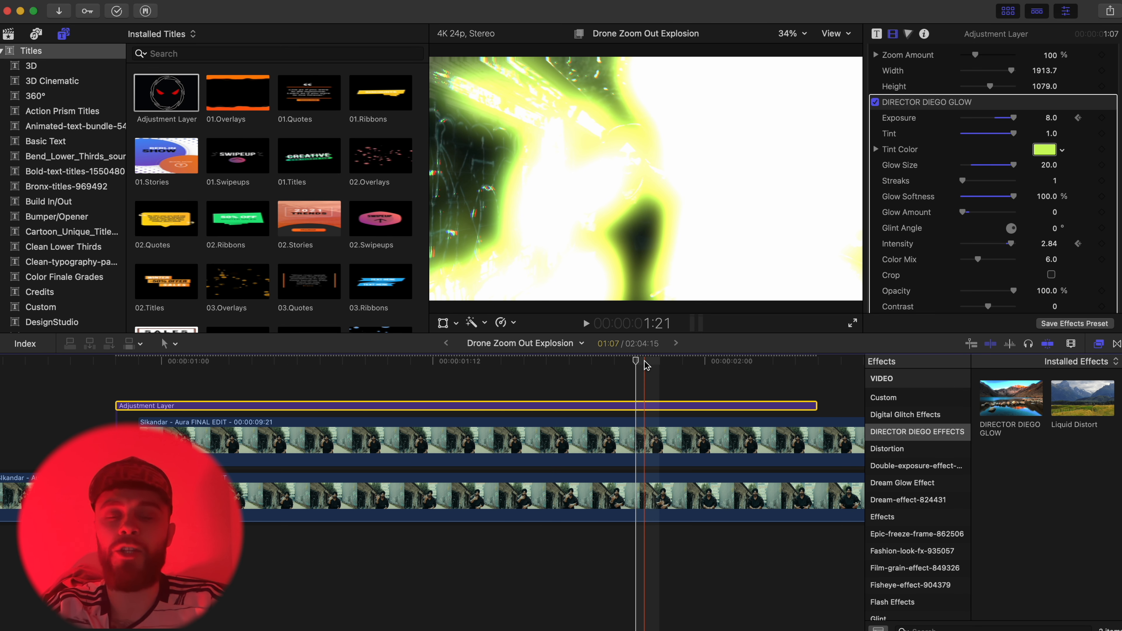
# - Add a lower Exposure keyframe to the glow at about 1:16 so it fades out, and play back the fade
pyautogui.moveTo(644, 361); pyautogui.dragTo(477, 361)
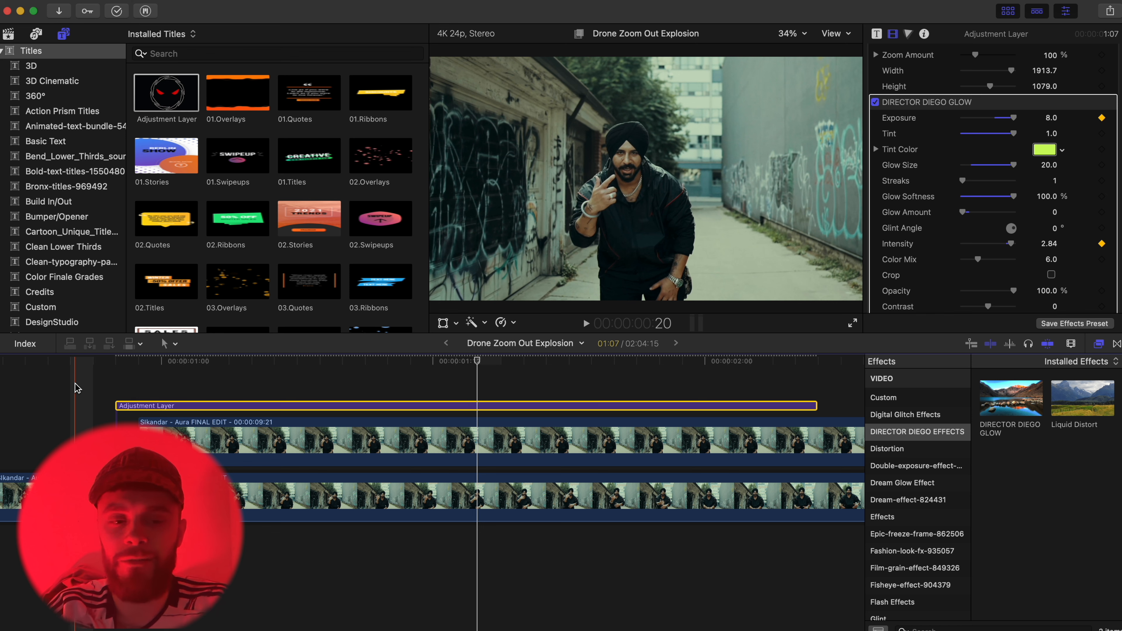
pyautogui.press('Right')
pyautogui.press('Right')
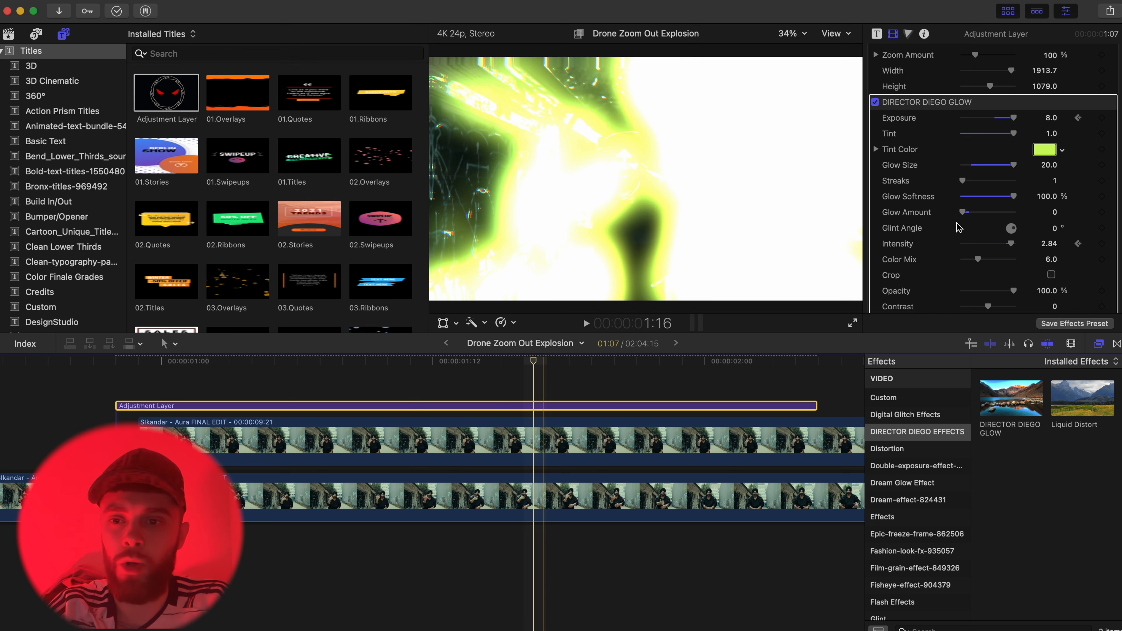
pyautogui.press('Left')
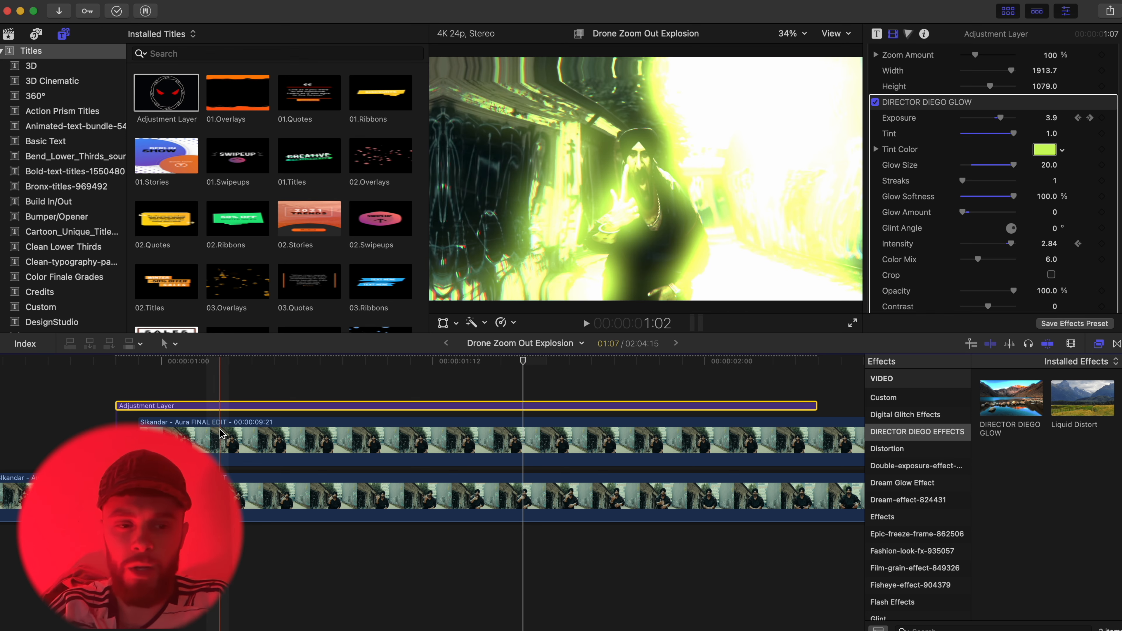
pyautogui.press('space')
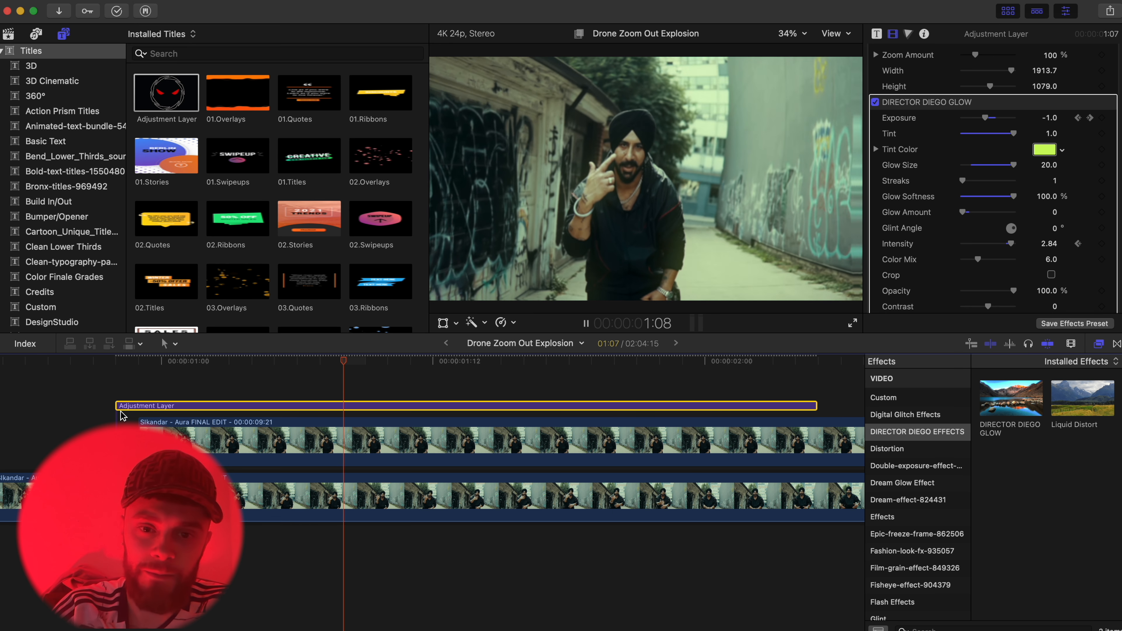
pyautogui.press('space')
# - Place the Ramped 4K Zoom Out title from Smooth Camera Zoom above the adjustment layer at the overlay clip's start, and trim it to 21 frames
pyautogui.click(126, 359)
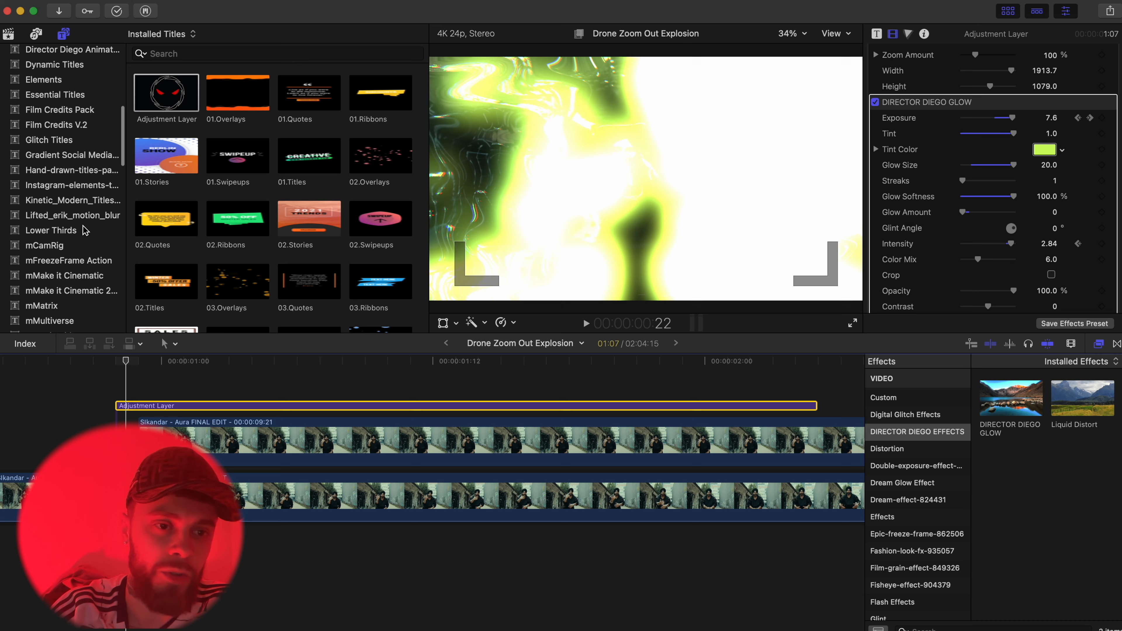
pyautogui.scroll(-5, 67, 185)
pyautogui.scroll(-10, 78, 133)
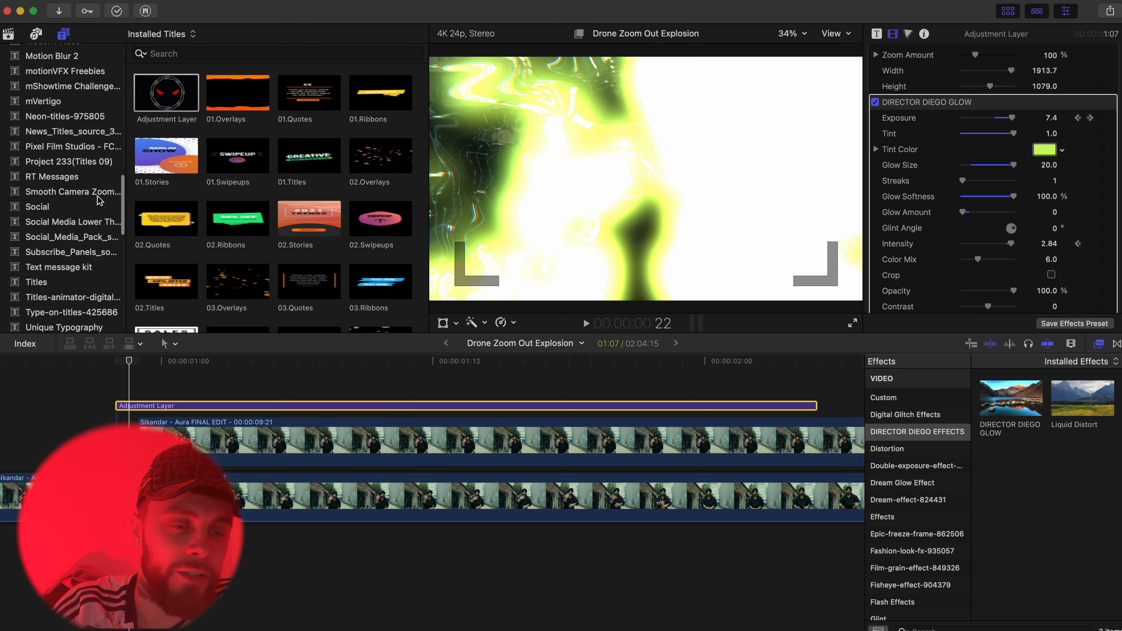
pyautogui.click(80, 177)
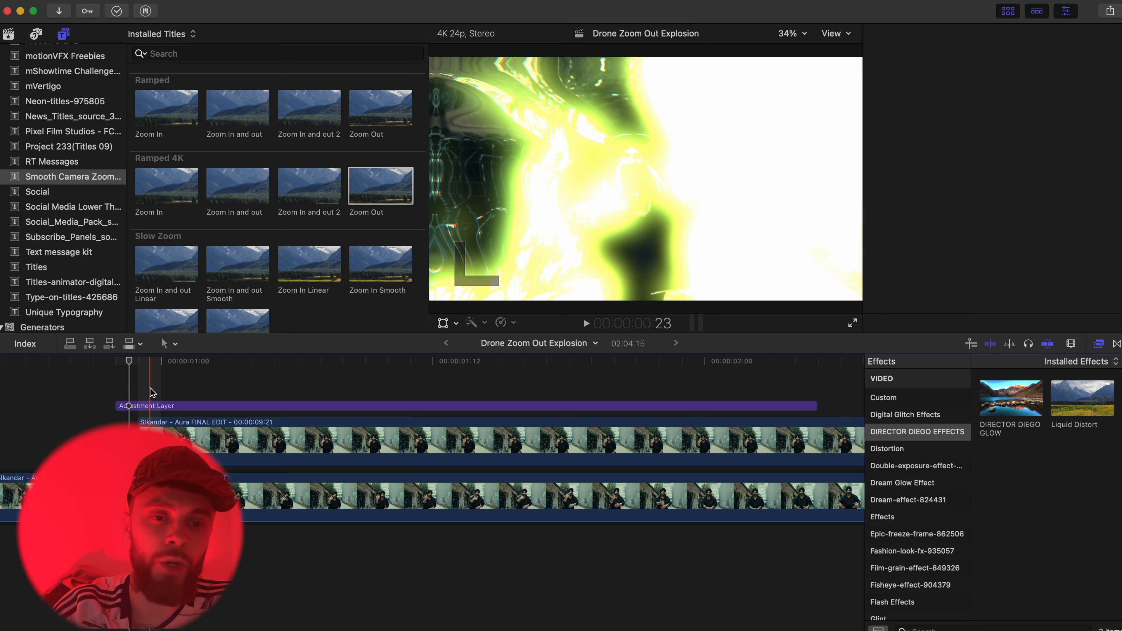
pyautogui.click(380, 186)
pyautogui.moveTo(285, 285); pyautogui.dragTo(139, 389)
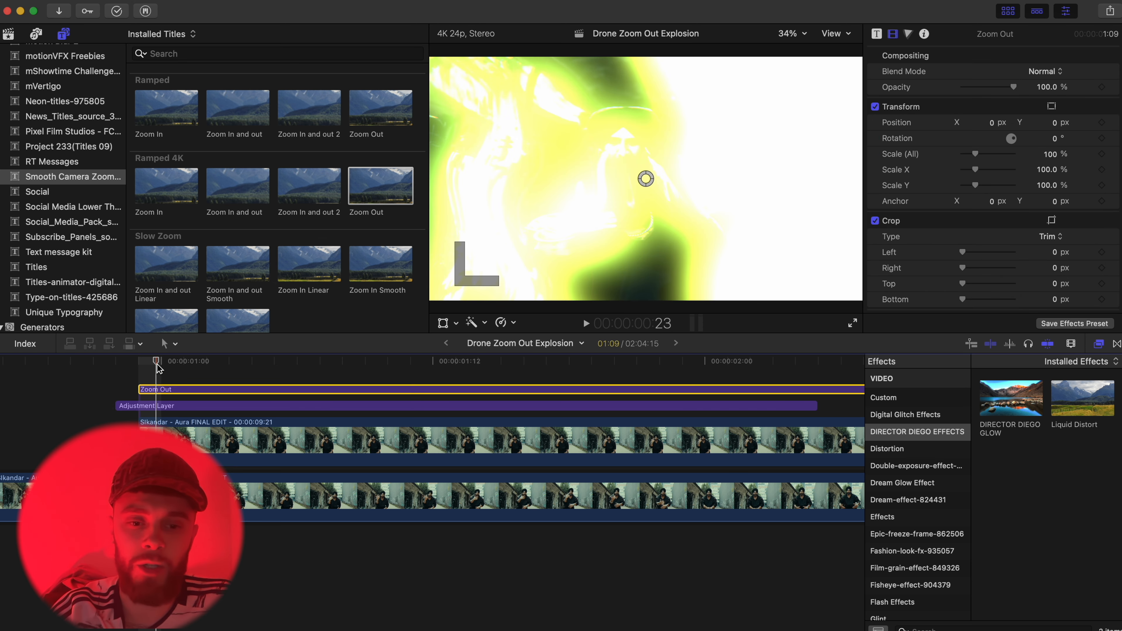
pyautogui.press('super+minus')
pyautogui.moveTo(716, 387); pyautogui.dragTo(505, 387)
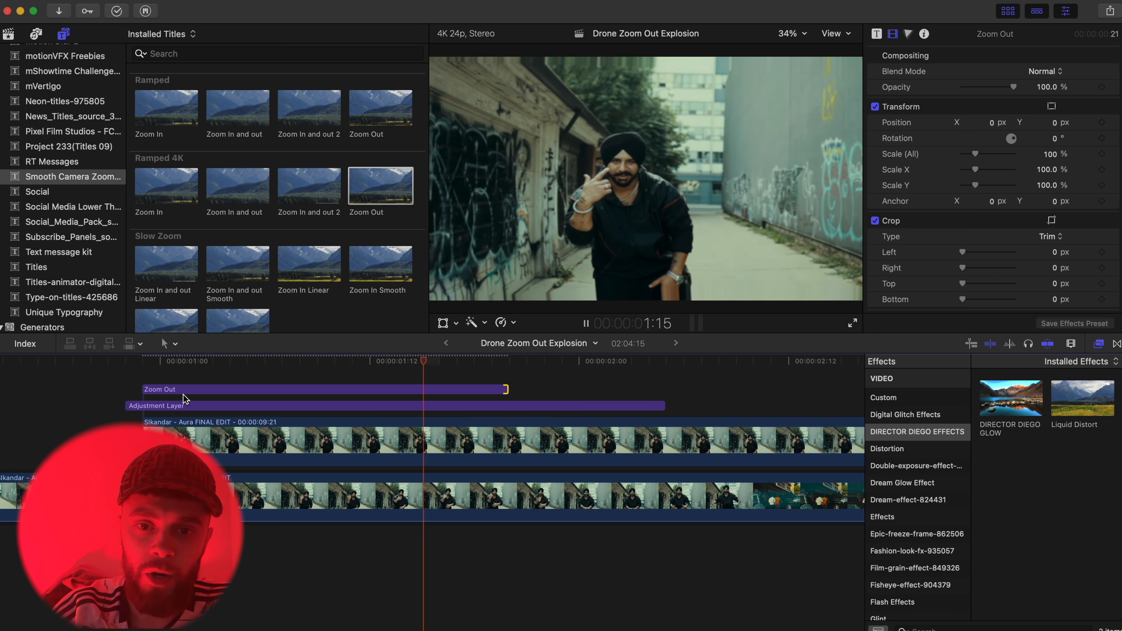
# - For the Zoom Out title, set Zoom Amount to about 43.74, Zoom Blur Amount to about 26.85, and Center to about X -0.02, Y -0.04
pyautogui.click(183, 391)
pyautogui.click(182, 362)
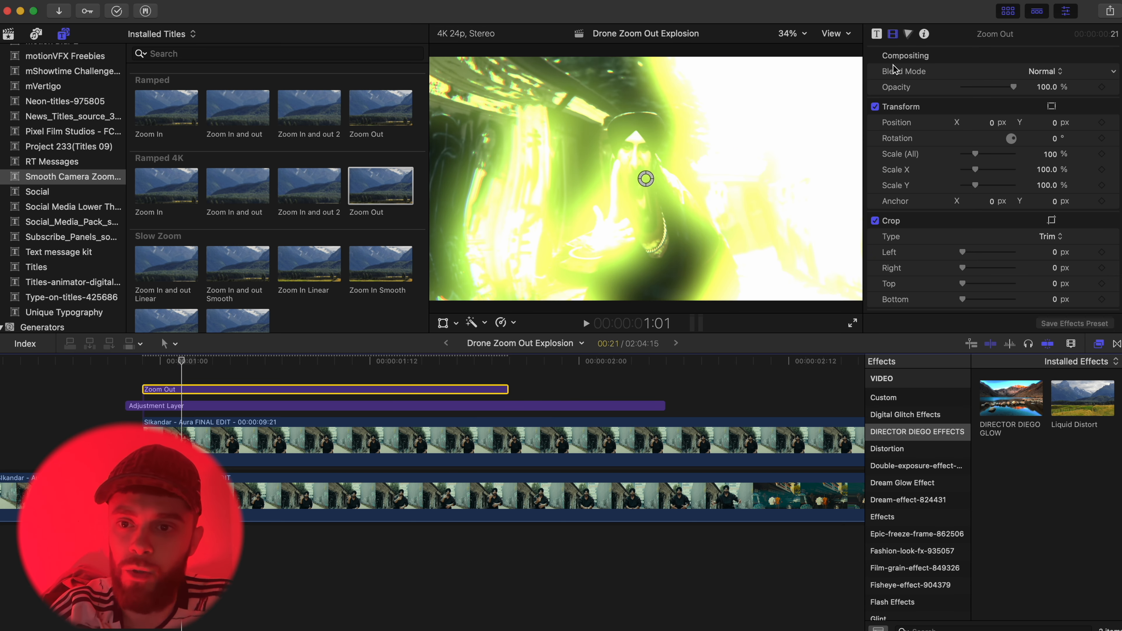
pyautogui.click(877, 35)
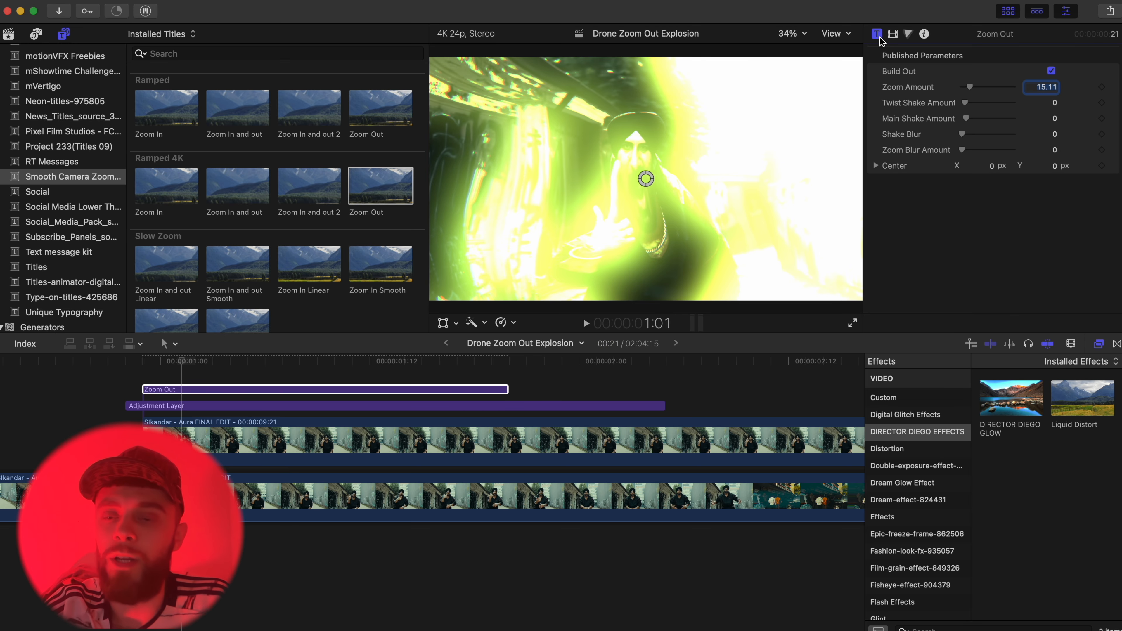
pyautogui.moveTo(972, 90); pyautogui.dragTo(987, 90)
pyautogui.moveTo(650, 182)
pyautogui.mouseDown()
pyautogui.moveTo(601, 199)
pyautogui.moveTo(697, 166)
pyautogui.moveTo(761, 120)
pyautogui.moveTo(547, 120)
pyautogui.moveTo(664, 181)
pyautogui.moveTo(642, 189)
pyautogui.mouseUp()
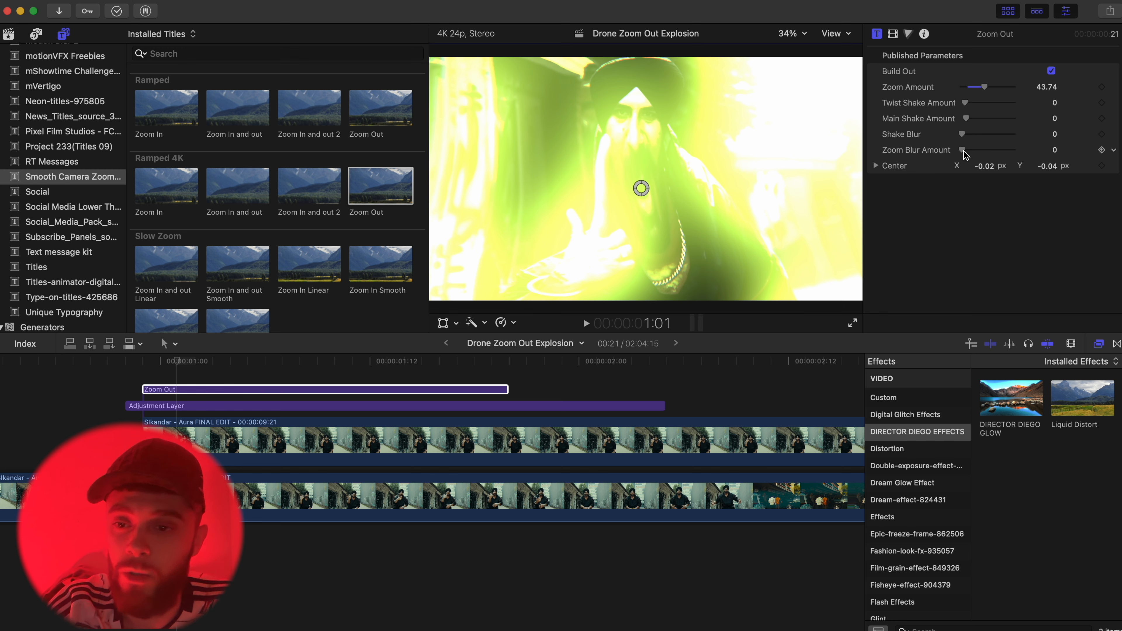
pyautogui.moveTo(964, 153); pyautogui.dragTo(979, 154)
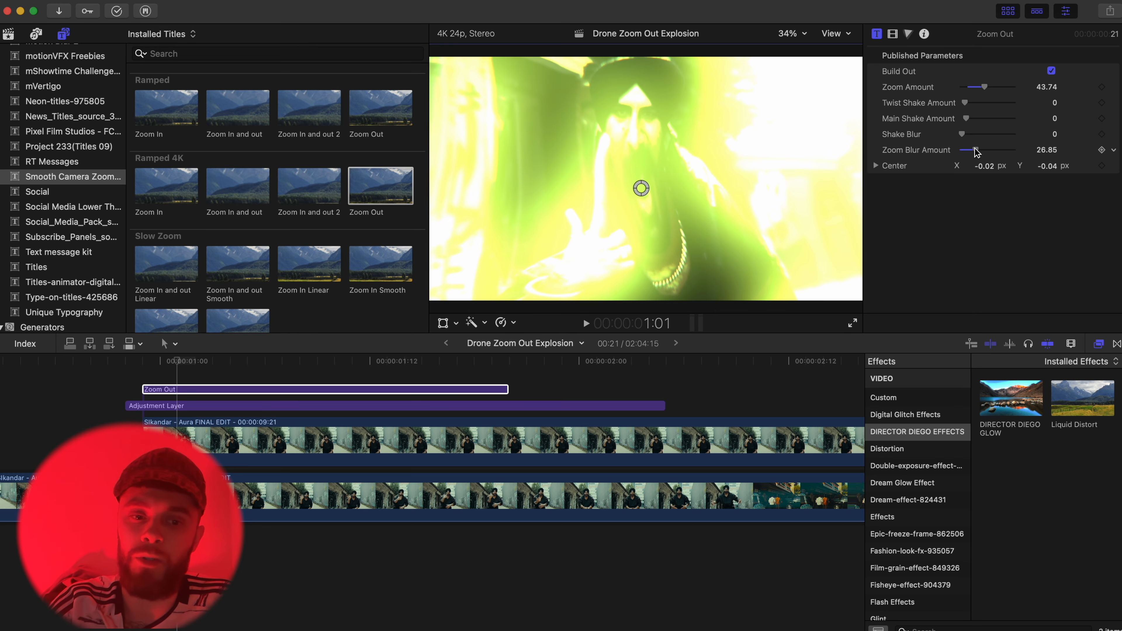
pyautogui.press('space')
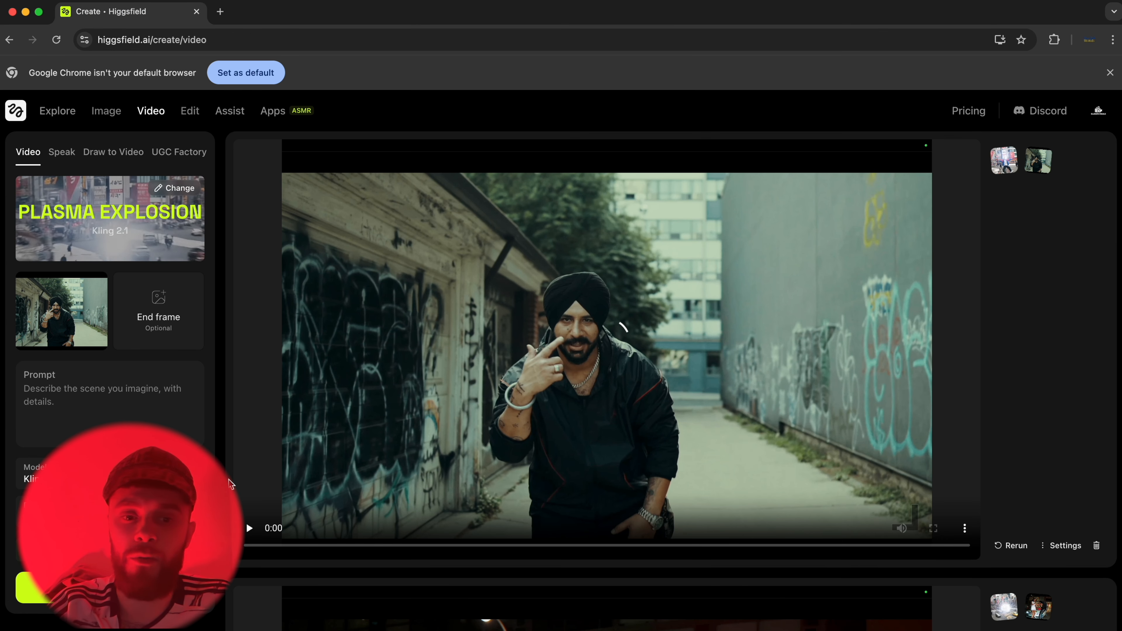
# - Switch to Higgsfield and look over the videos generated with the Plasma Explosion preset
pyautogui.scroll(-4, 231, 474)
pyautogui.scroll(4, 239, 469)
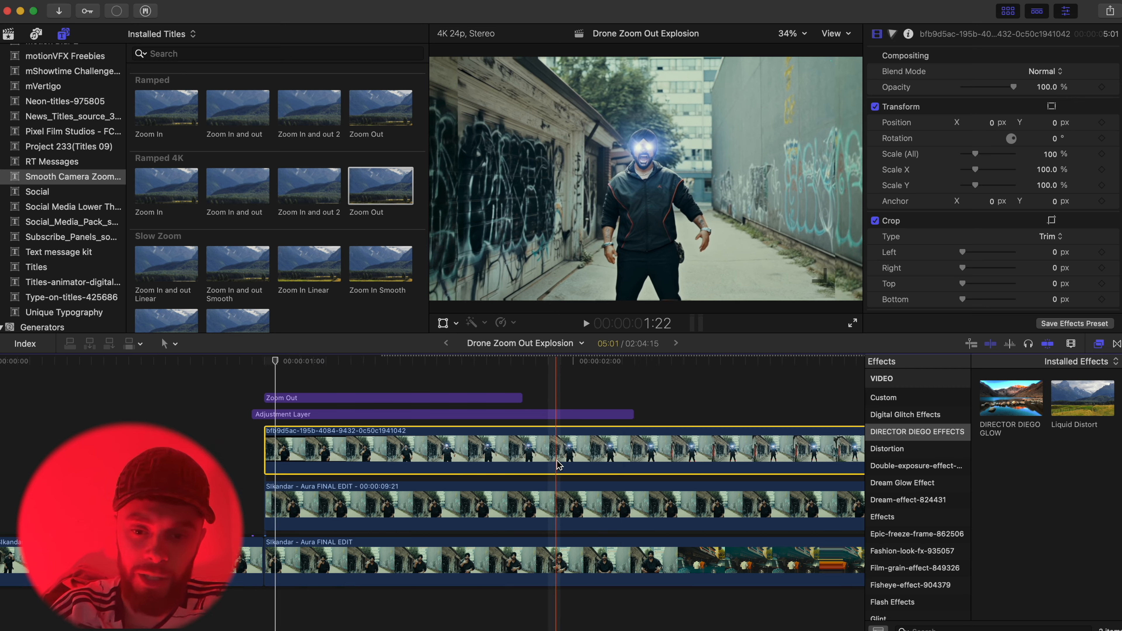
# - In Final Cut Pro, scale the generated glowing-eyes clip beneath the adjustment layer to about 116% at around 2:03
pyautogui.click(609, 447)
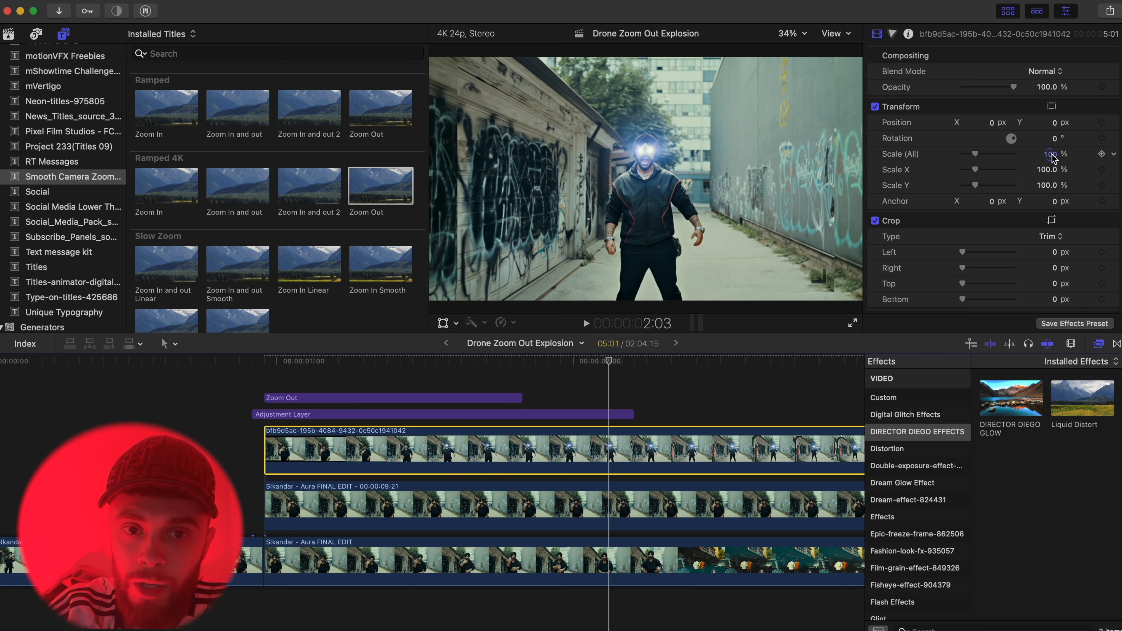
pyautogui.moveTo(1051, 154); pyautogui.dragTo(1059, 152)
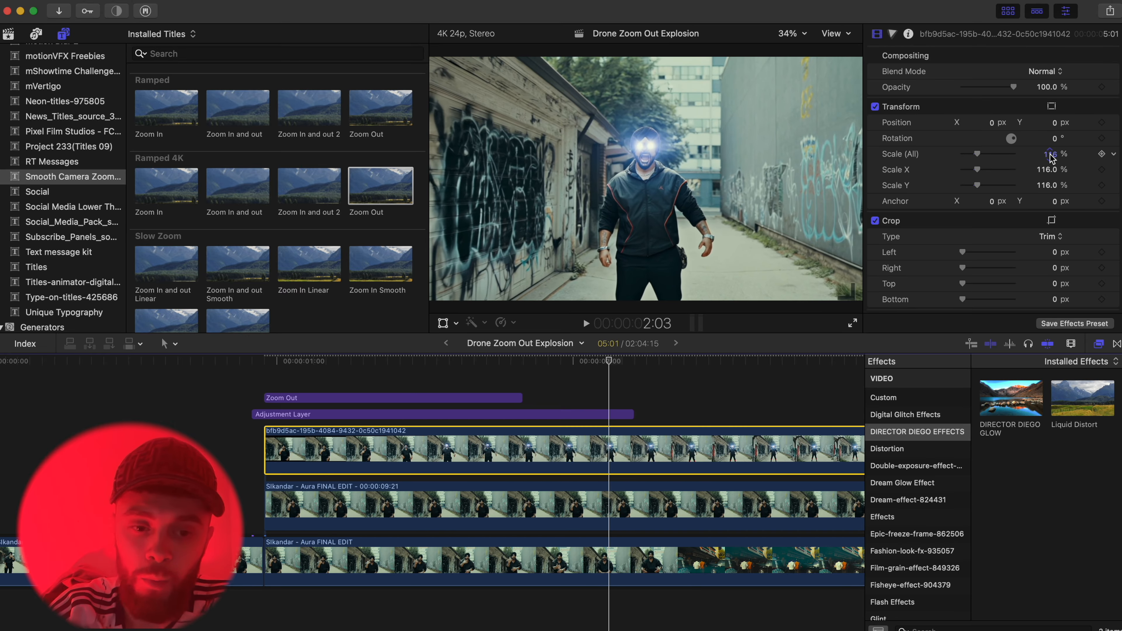
pyautogui.press('super+minus')
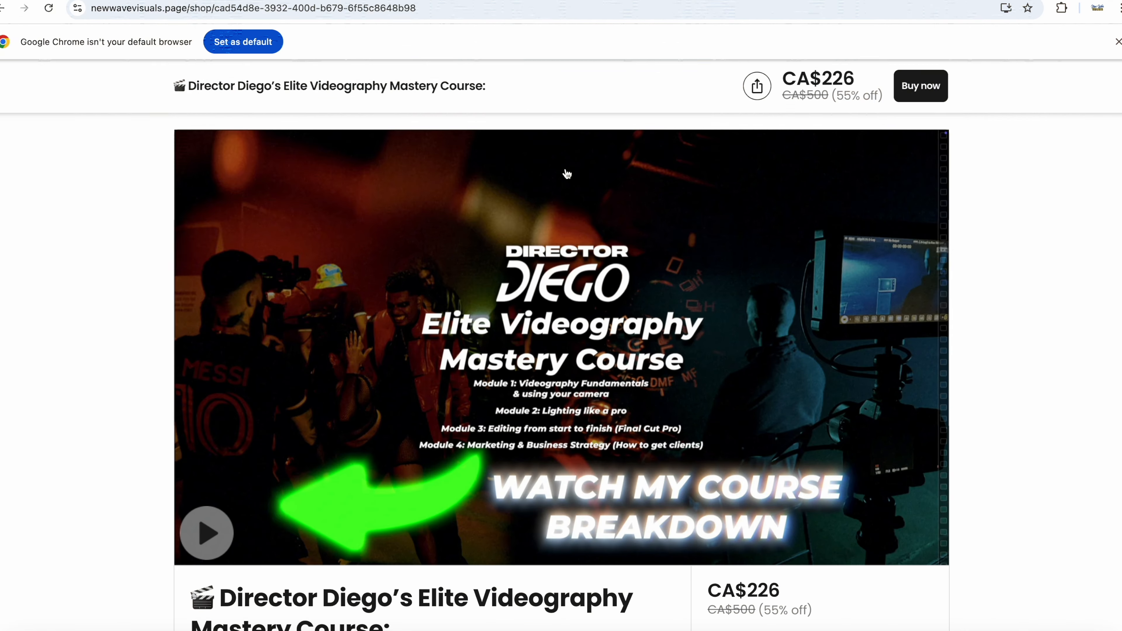
pyautogui.scroll(-4, 567, 173)
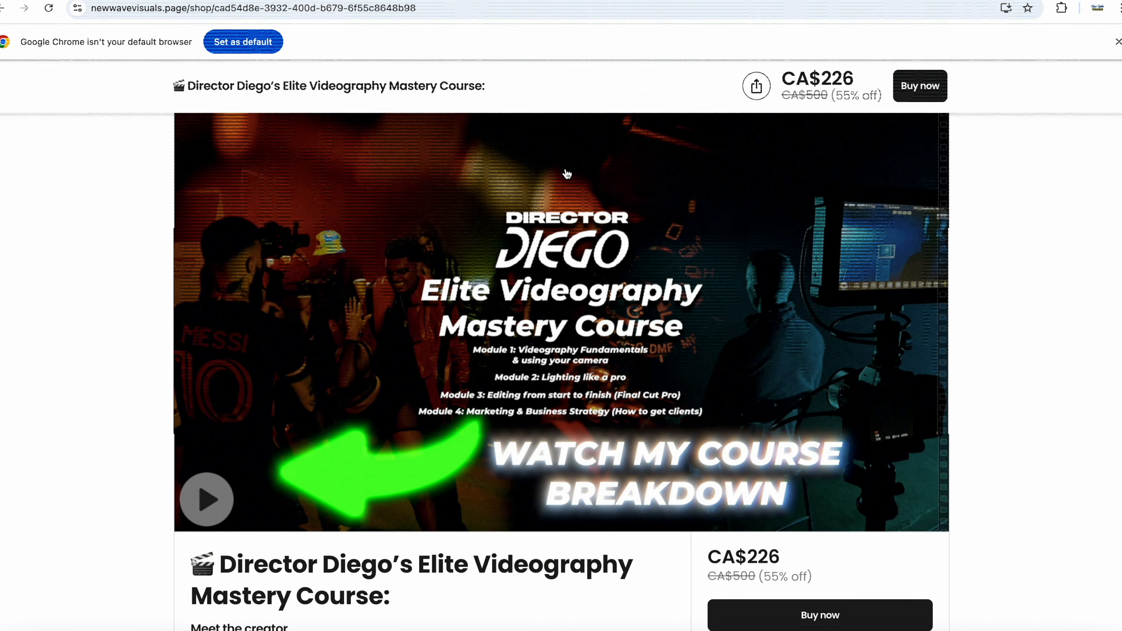
pyautogui.scroll(-13, 567, 173)
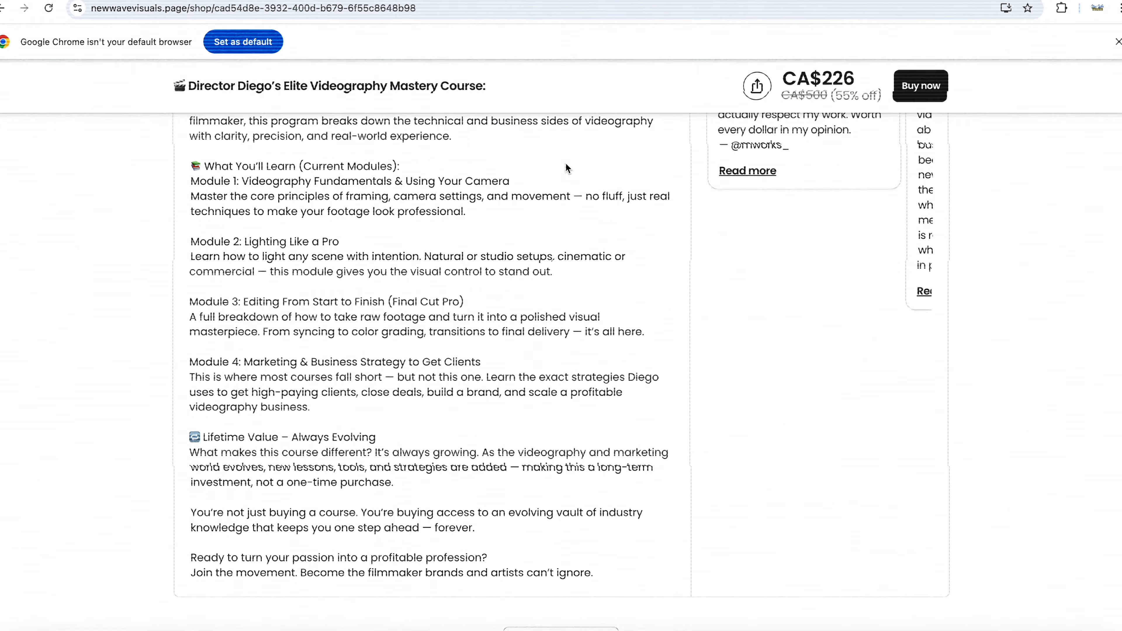